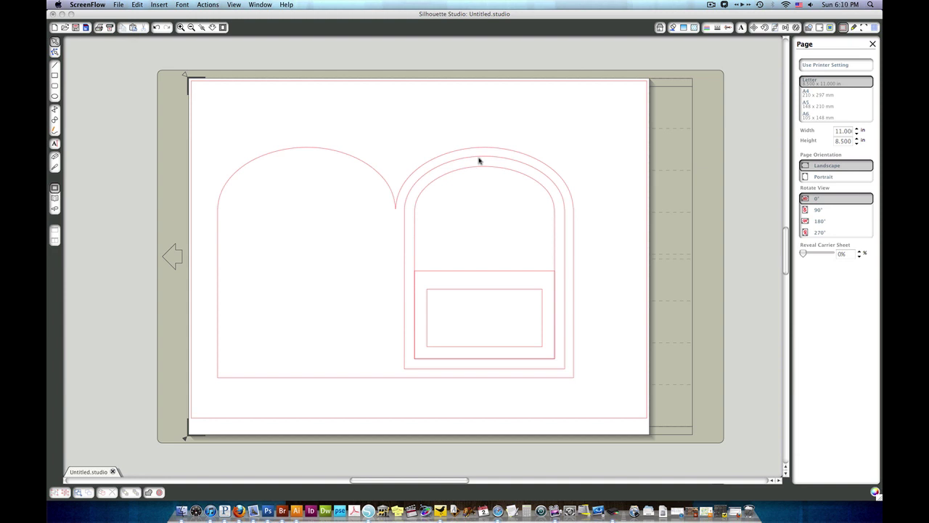
Step: Create a new blank document in a second Untitled tab with an 11 × 8.5 in page
click(466, 59)
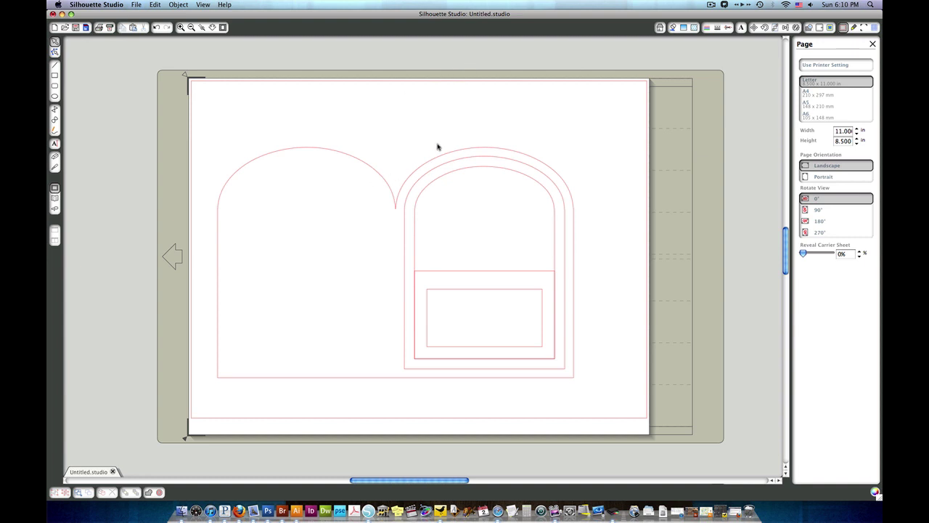
click(136, 5)
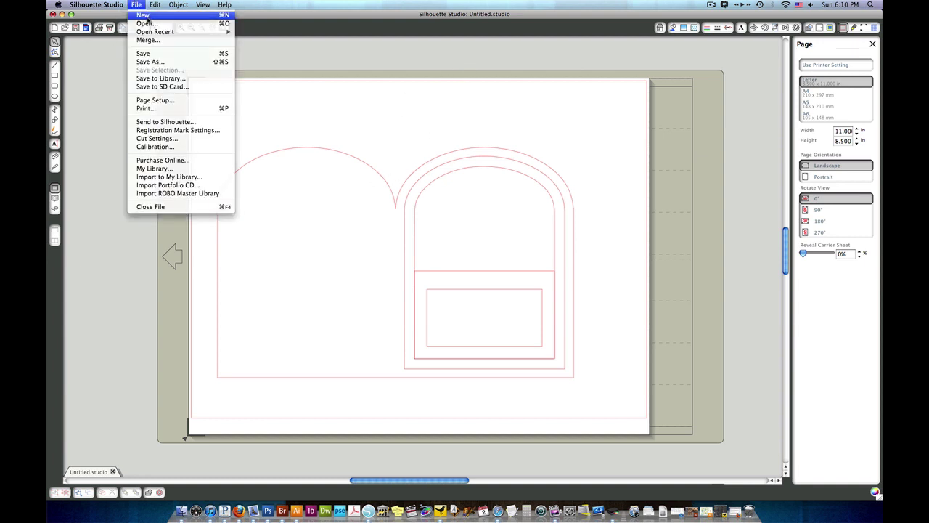
click(145, 15)
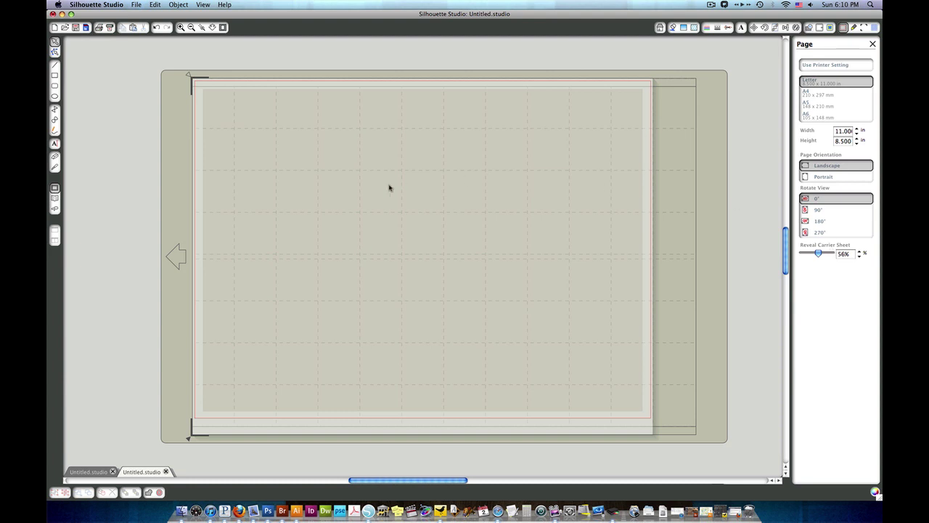
Step: Draw a rectangle, resize it to 4.25 × 5.5 in, and shift it left
click(55, 75)
drag(304, 147, 444, 290)
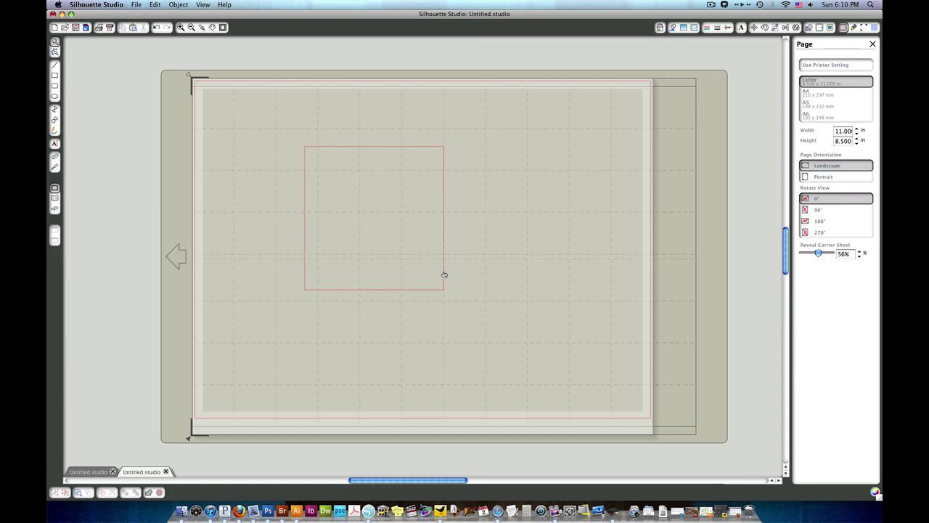
click(444, 275)
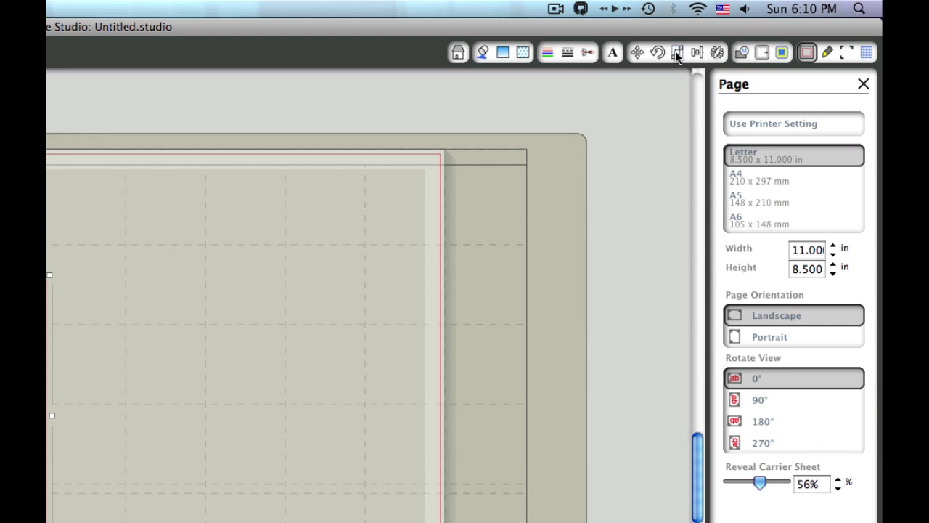
click(675, 54)
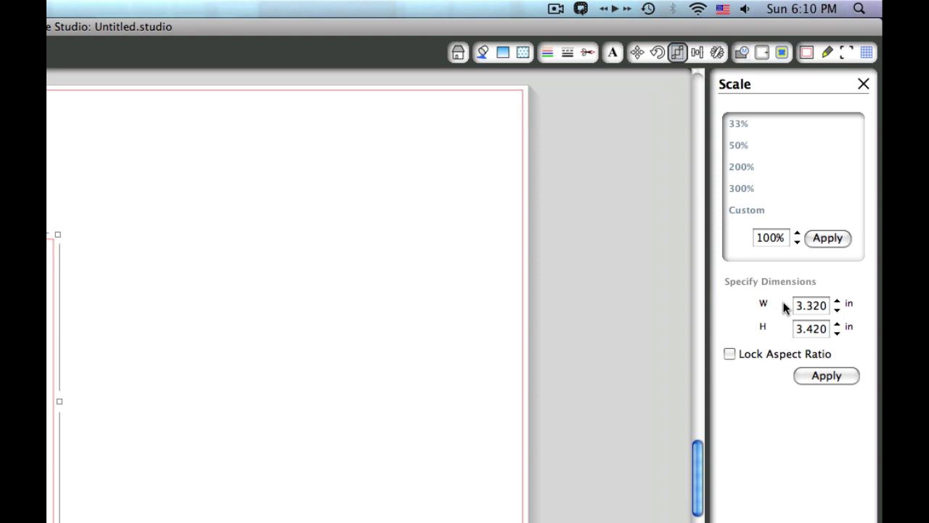
double_click(825, 305)
text(4.25)
drag(826, 328, 759, 326)
text(5.5)
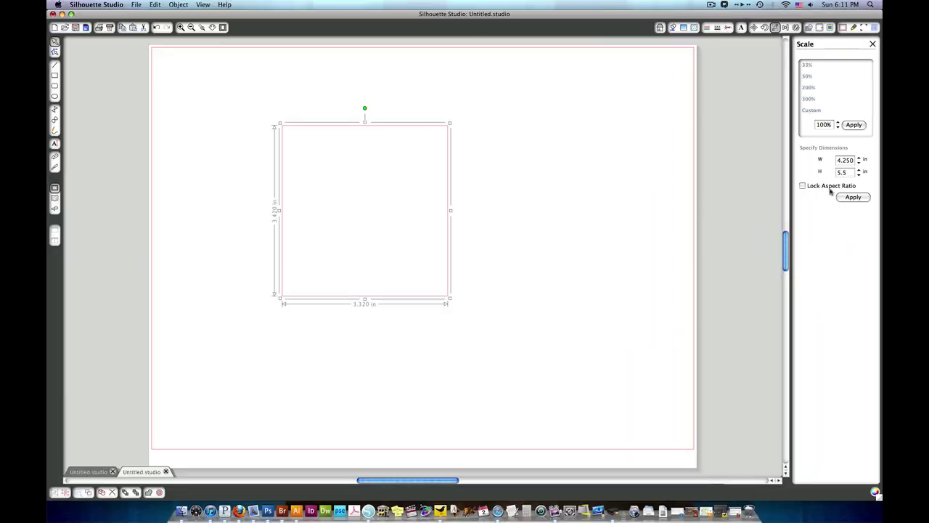
click(853, 197)
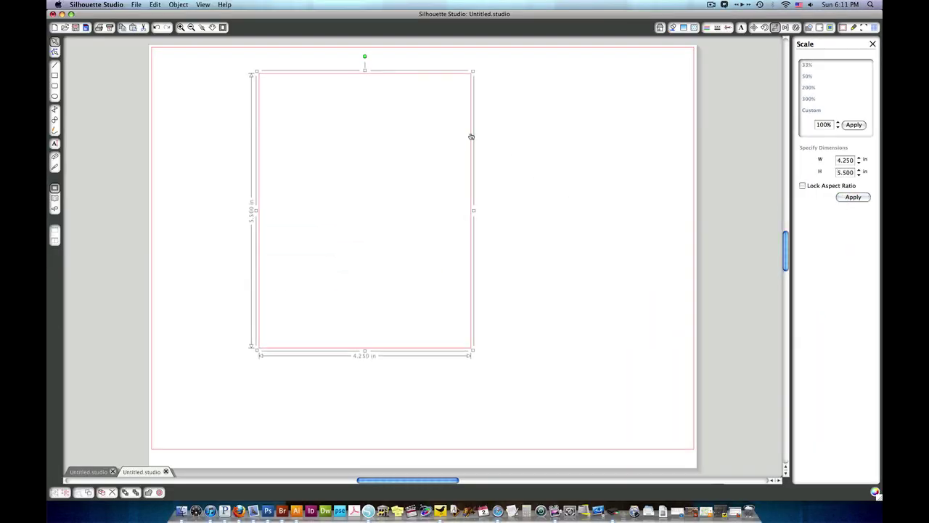
drag(472, 135, 412, 175)
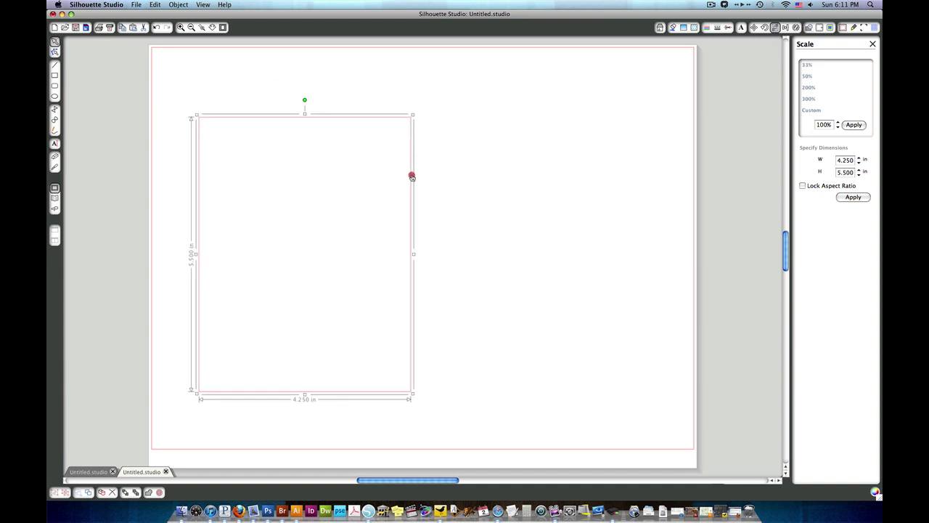
Step: Draw an oval and move it over the rectangle's upper part
click(494, 211)
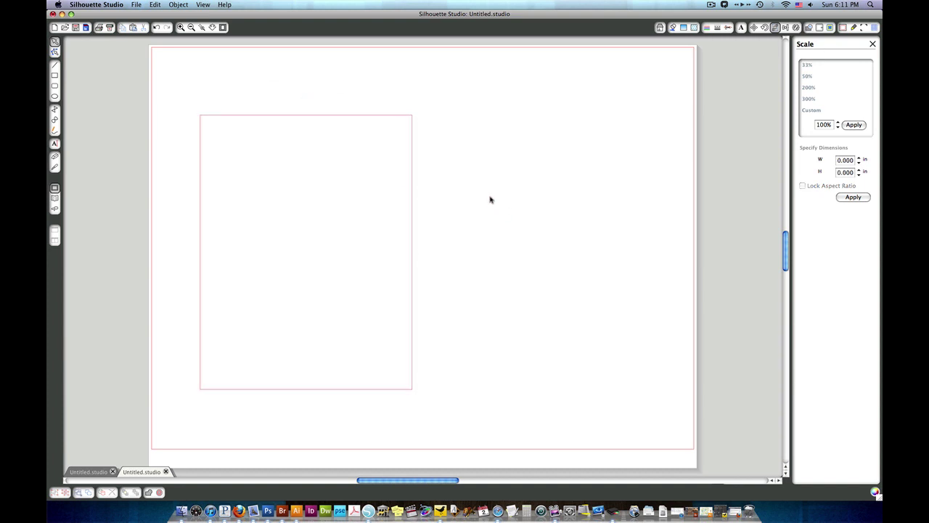
click(55, 96)
drag(249, 146, 446, 268)
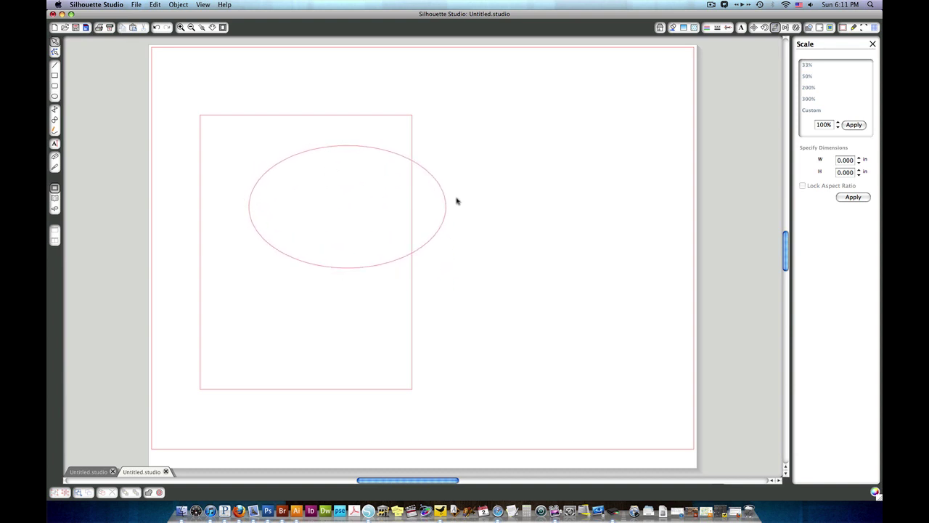
drag(445, 209, 406, 189)
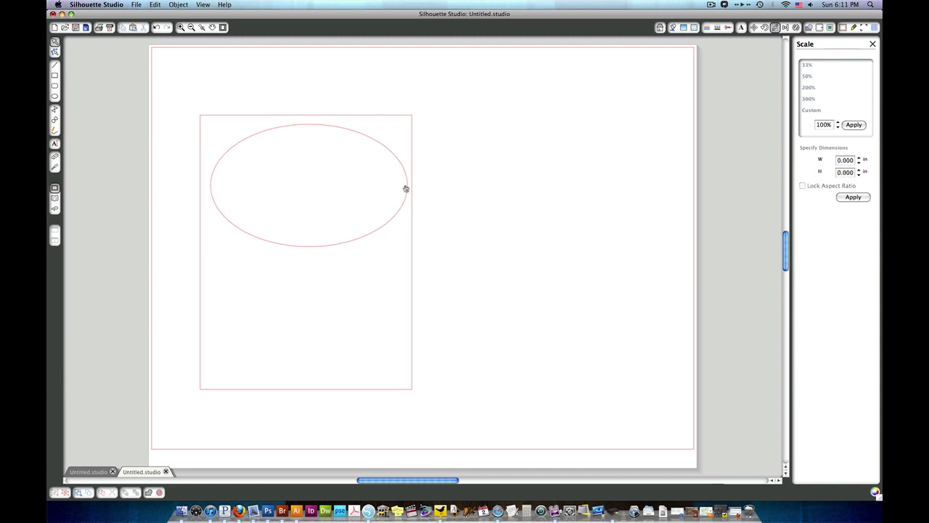
click(406, 196)
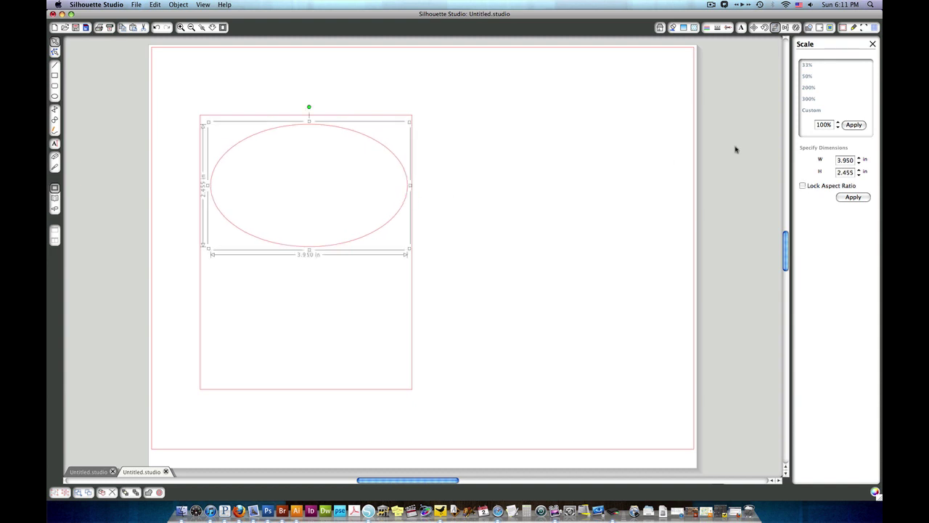
Step: Size the oval to 4.25 in wide and 3.025 in tall, then select both shapes
double_click(846, 160)
text(4.25)
click(854, 197)
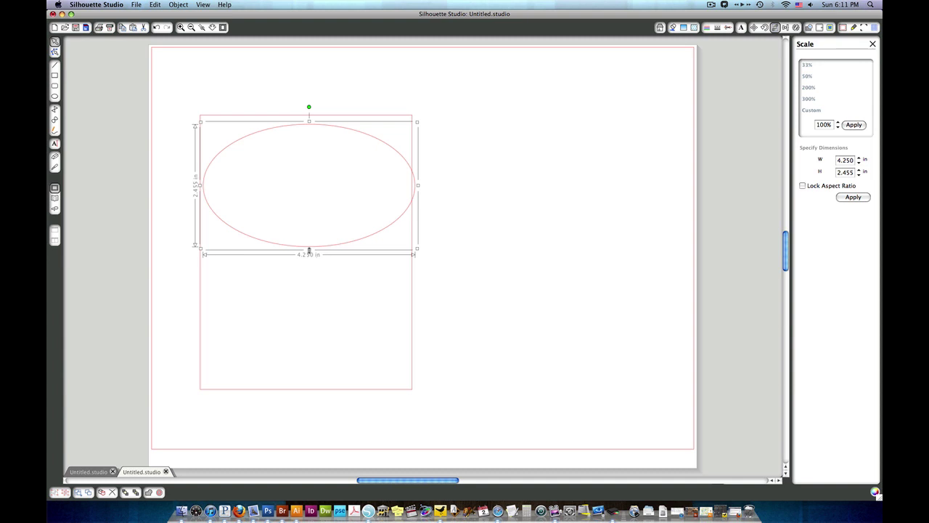
drag(309, 250, 304, 279)
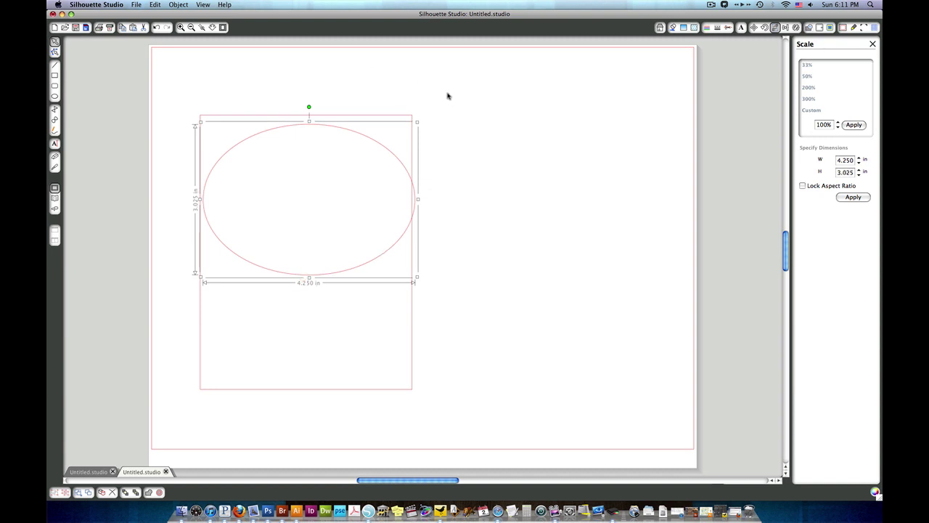
drag(447, 93, 177, 410)
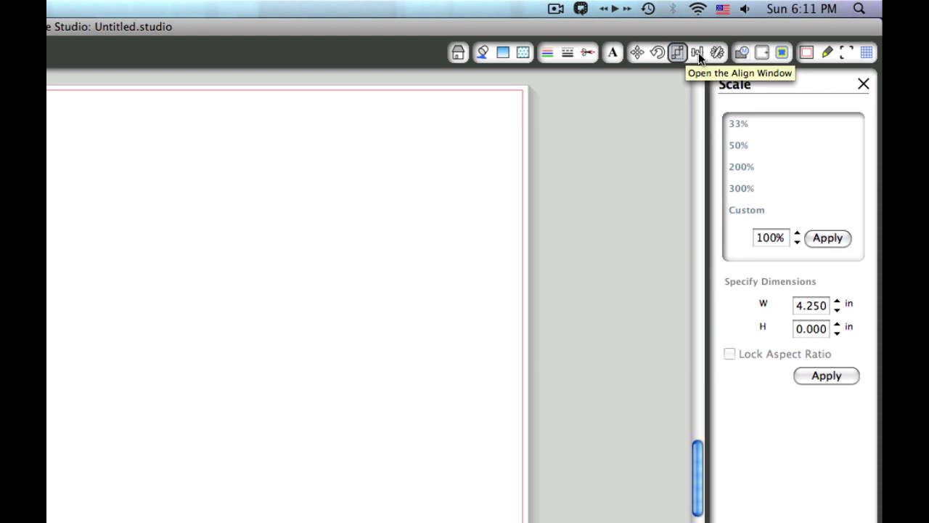
Step: Align the oval and rectangle along their top edges
click(699, 54)
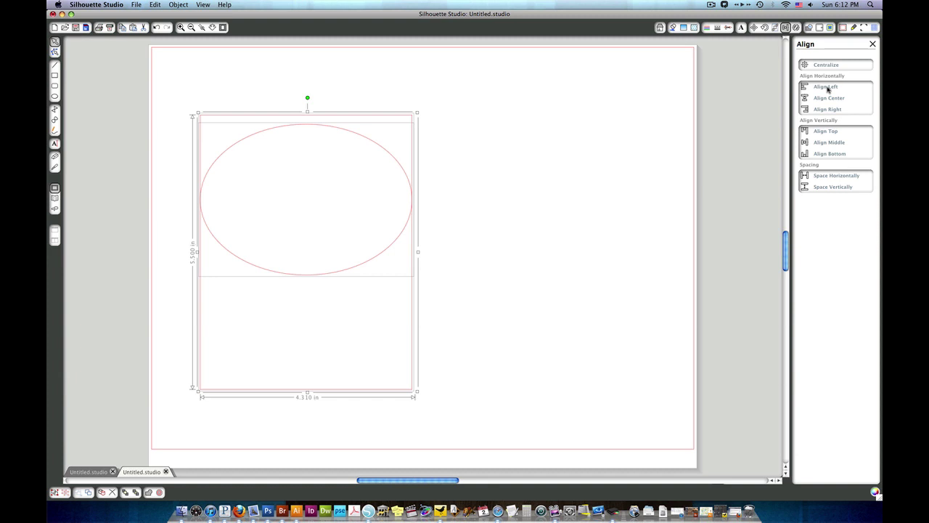
click(830, 131)
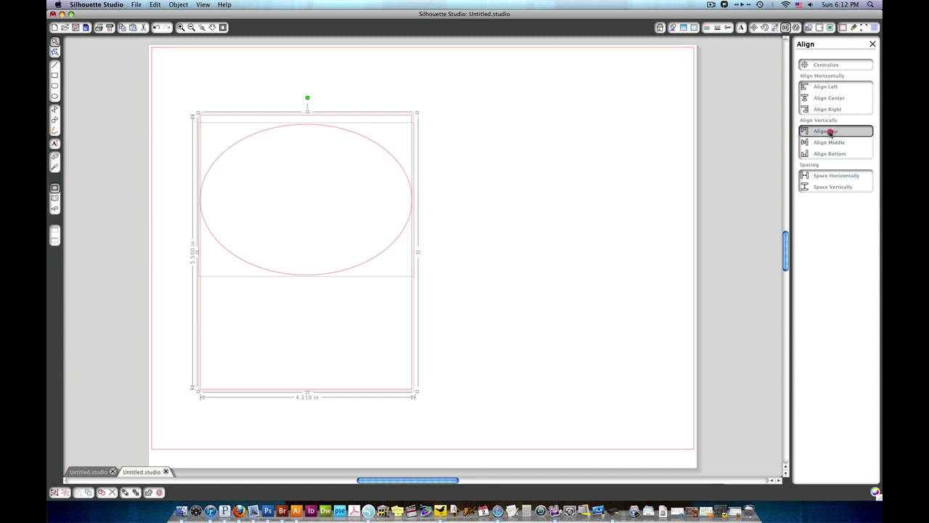
click(485, 220)
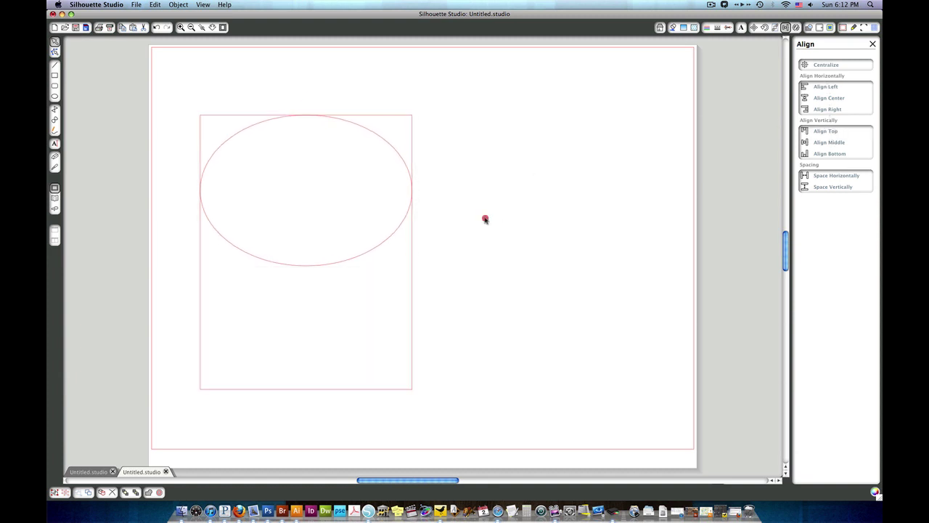
Step: Lower the rectangle's top edge to the oval's middle and reselect both shapes
click(412, 314)
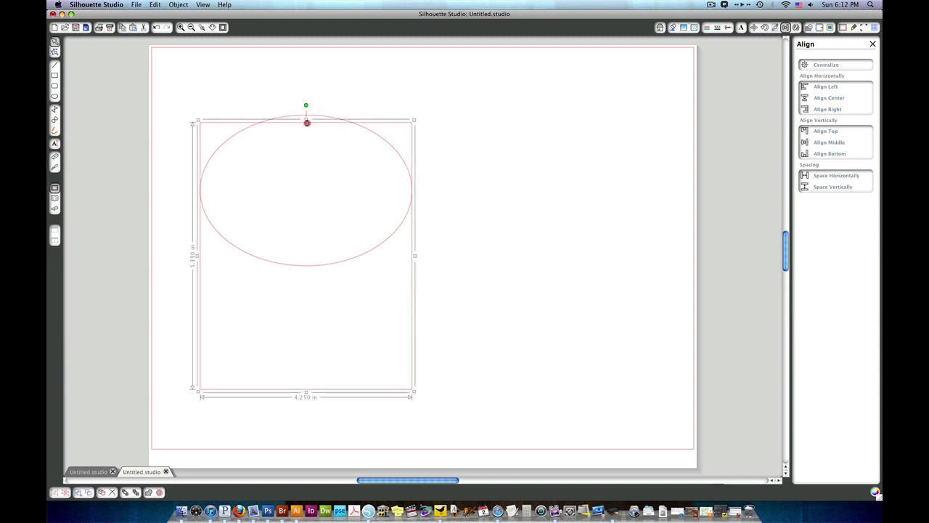
drag(306, 122, 305, 188)
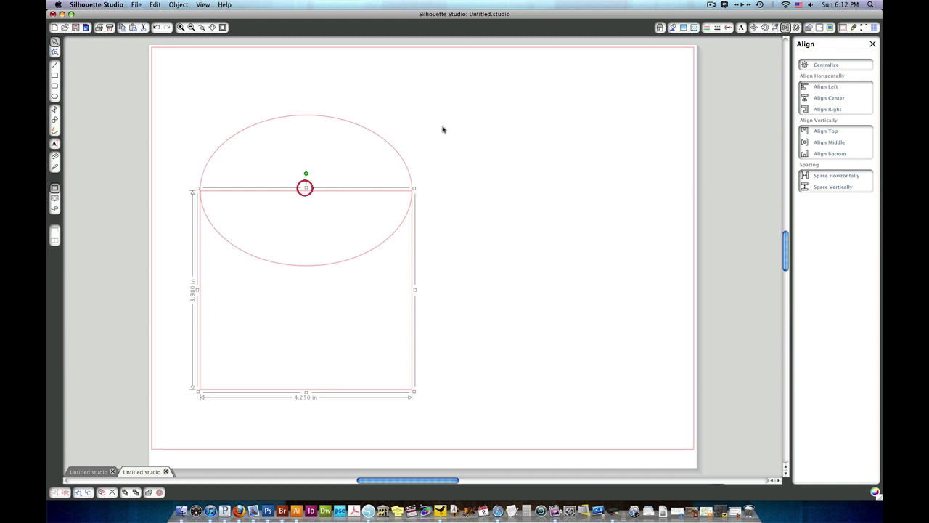
drag(463, 90, 173, 424)
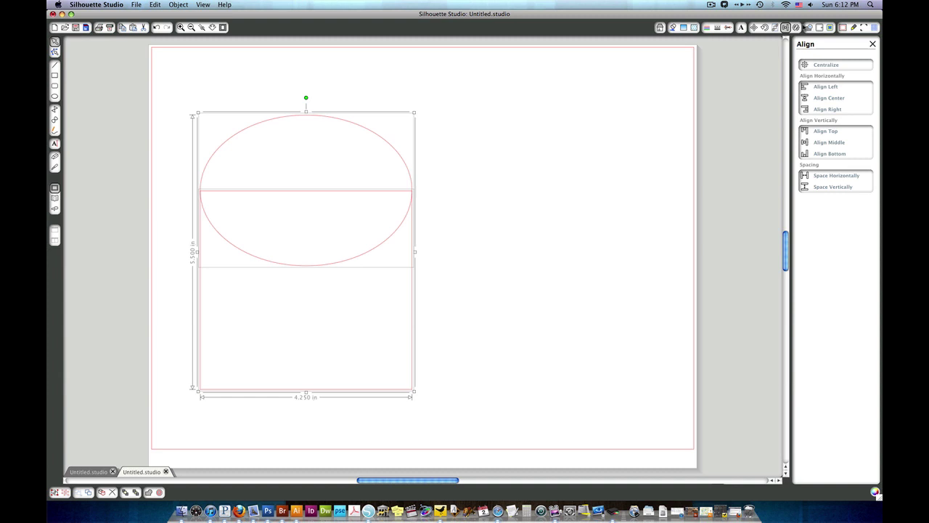
Step: Weld the oval and rectangle into one arch and duplicate it to the right
click(809, 27)
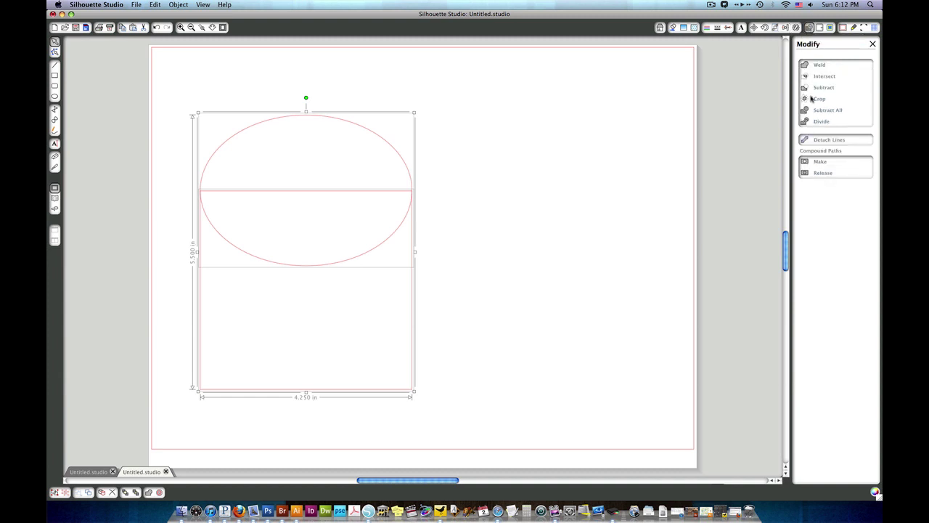
click(820, 65)
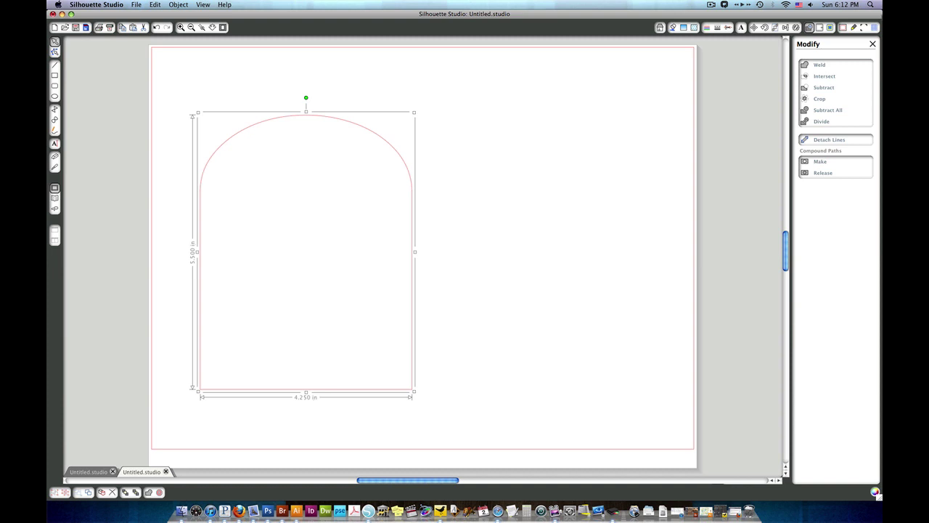
click(785, 27)
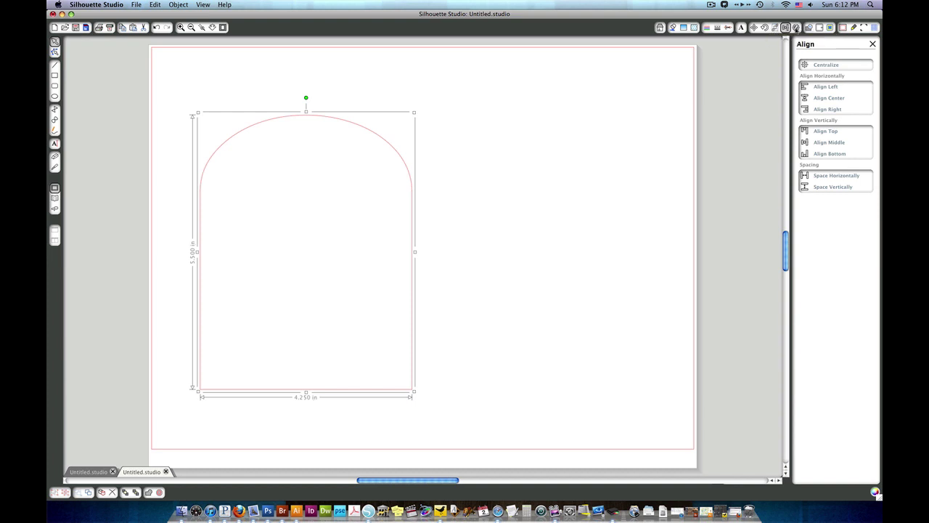
click(796, 28)
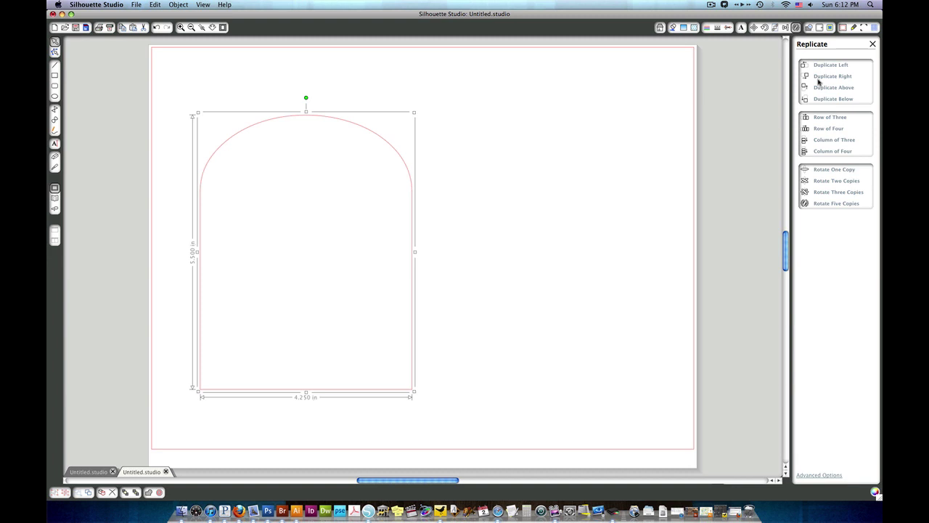
click(820, 78)
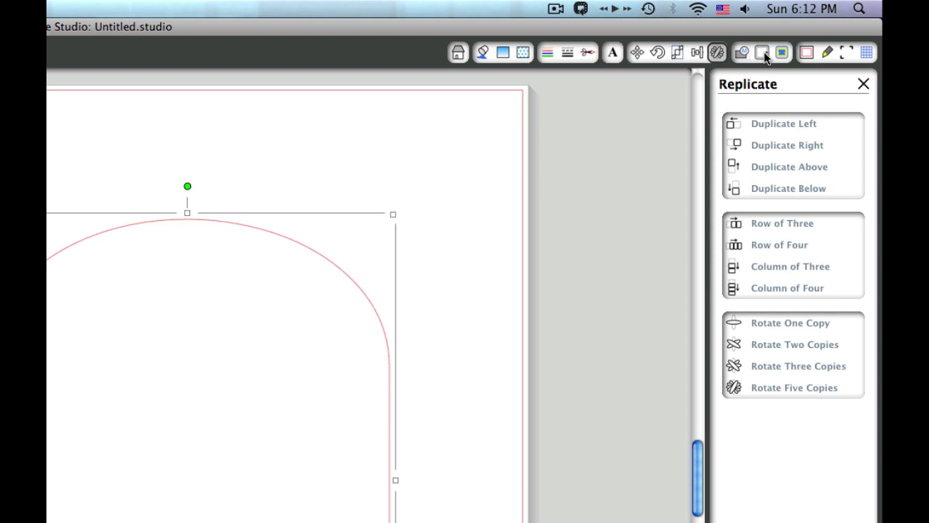
Step: Add a first offset outline inside the right arch
click(764, 52)
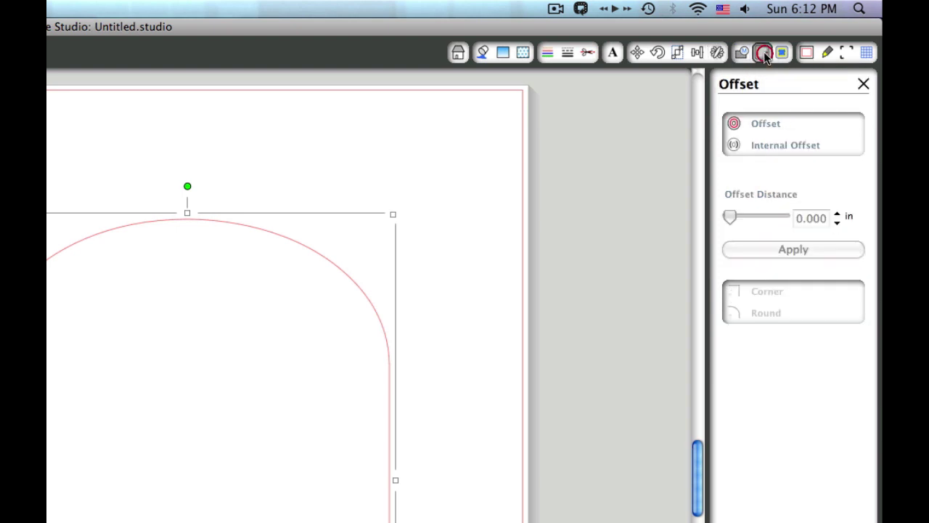
click(764, 145)
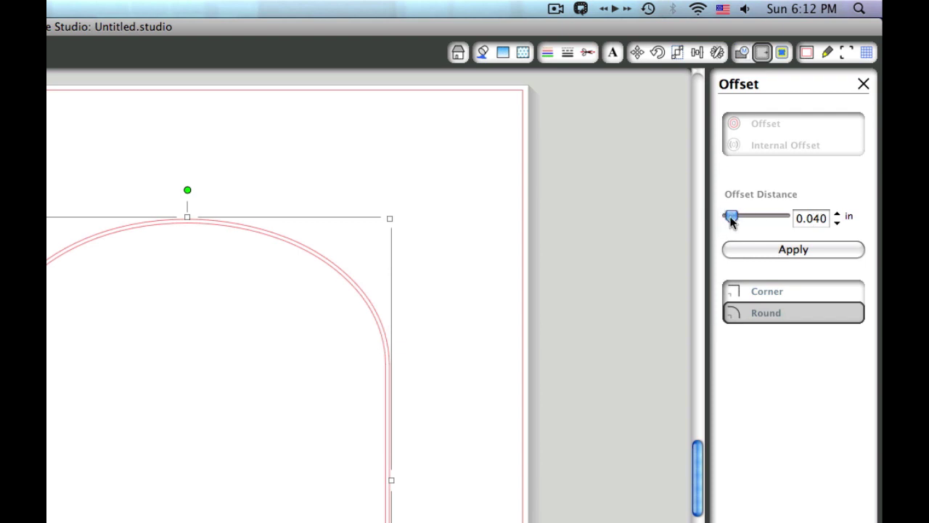
drag(731, 220, 743, 217)
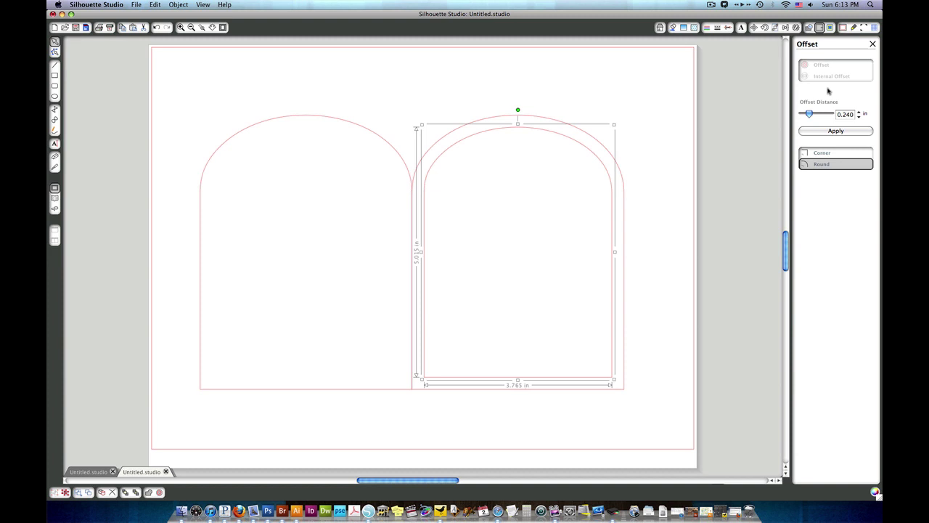
click(835, 134)
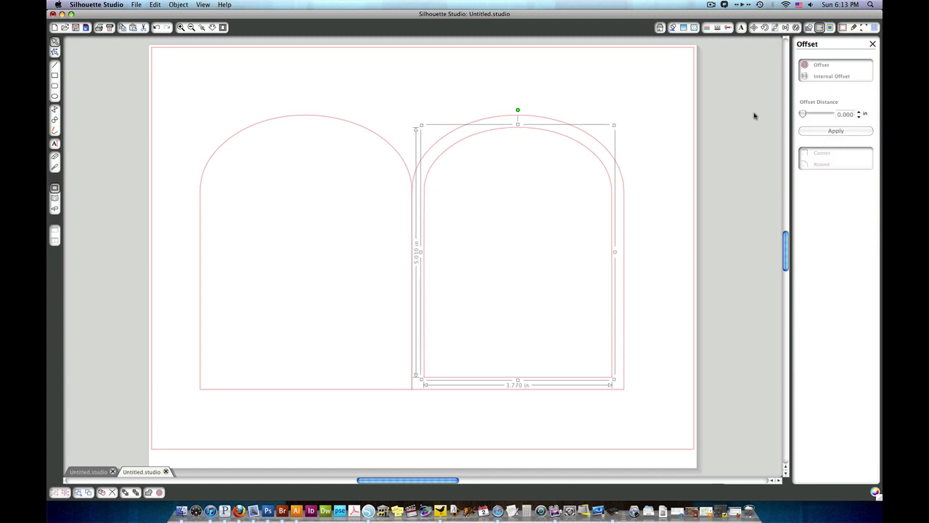
Step: Add a second rounded internal offset of 0.135 in inside the arch
click(837, 77)
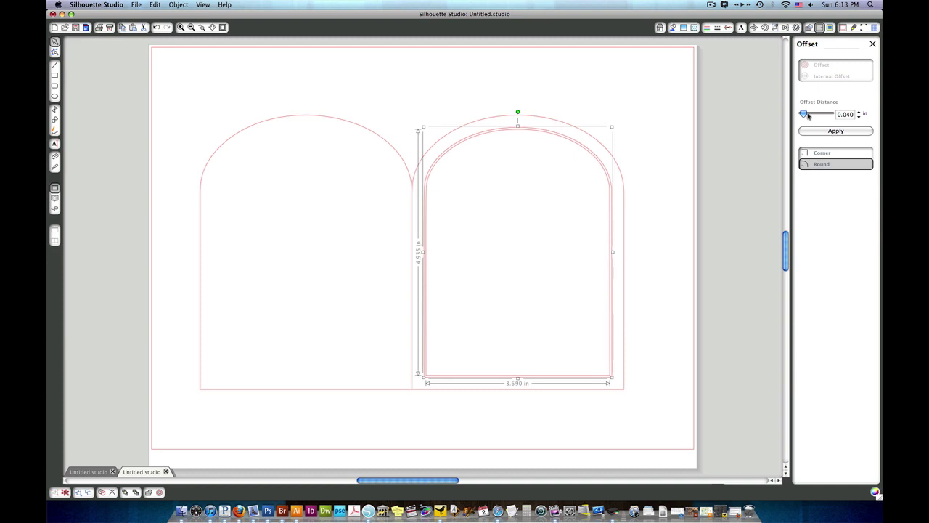
drag(803, 114, 808, 116)
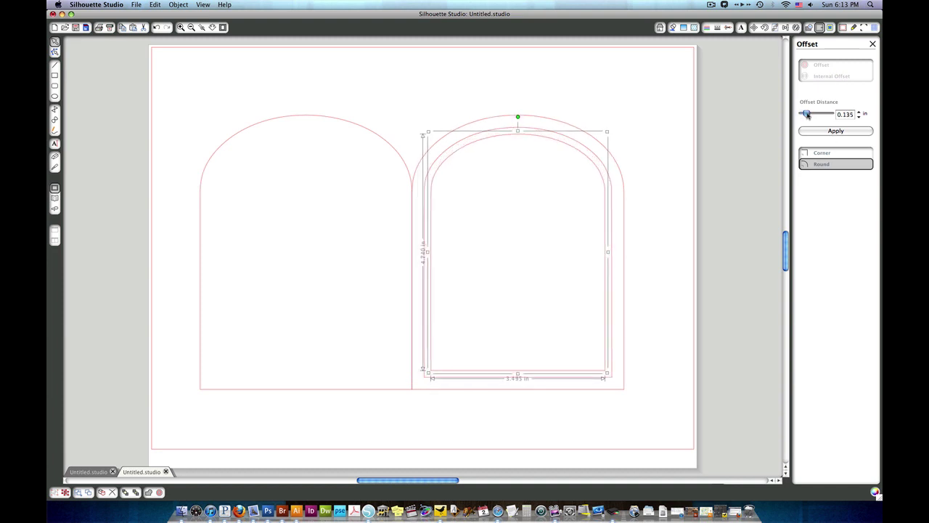
click(852, 132)
click(652, 264)
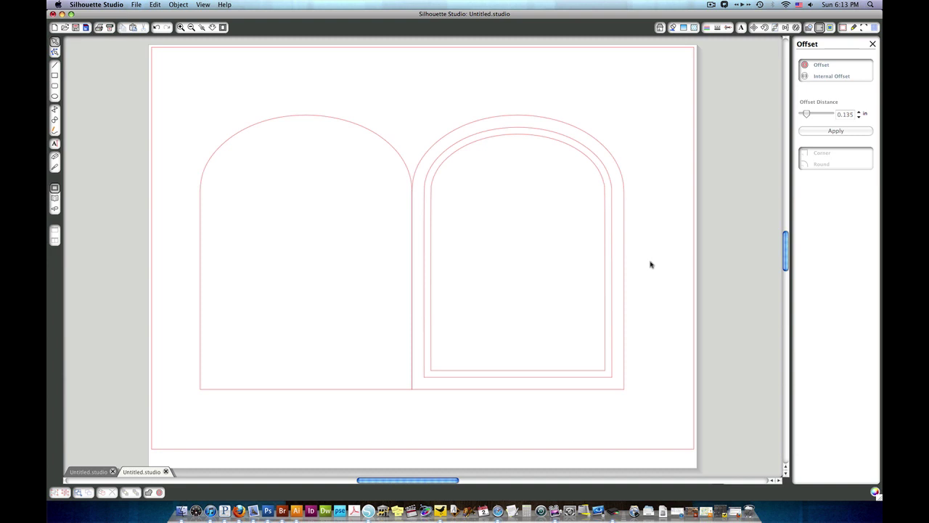
Step: Draw a 2.750 × 1.375 in rectangle and place it low inside the innermost arch
click(54, 76)
drag(461, 268, 538, 304)
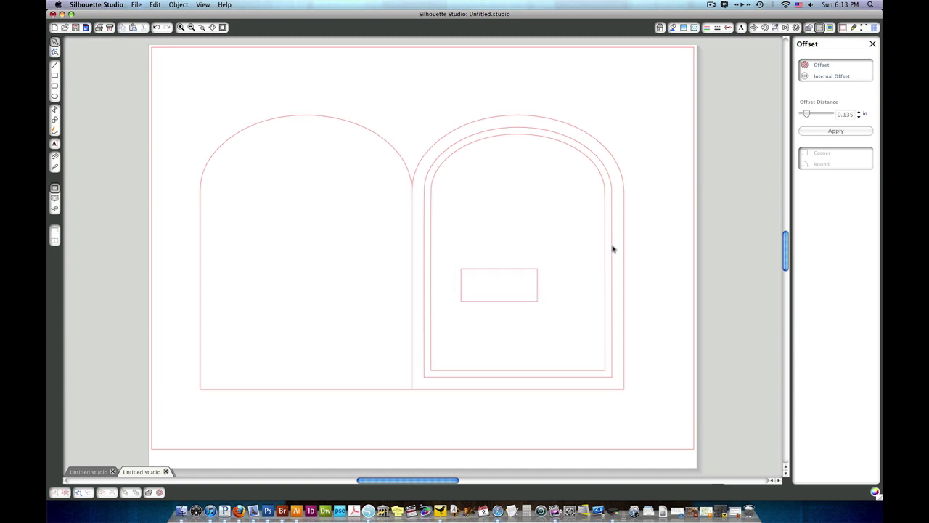
click(538, 278)
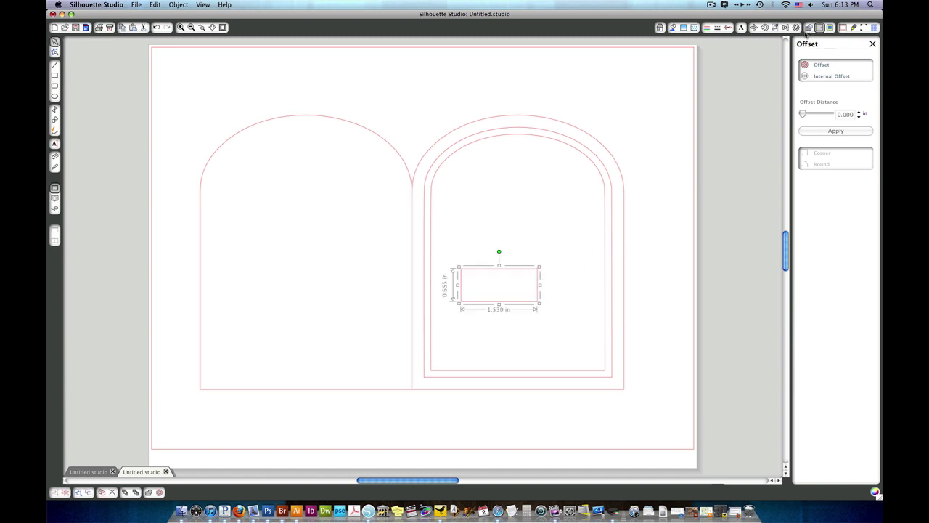
click(774, 28)
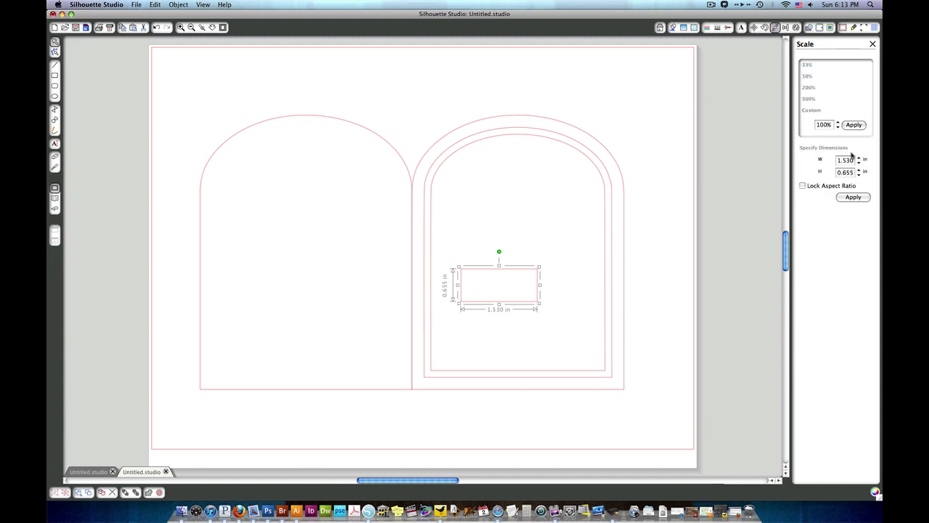
text(2.75)
key(Tab)
text(1)
click(853, 197)
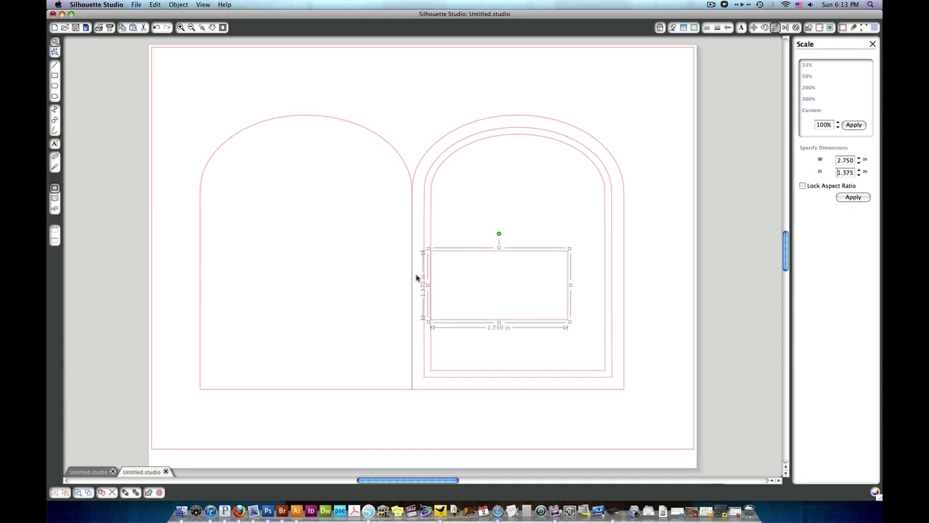
drag(448, 321, 465, 355)
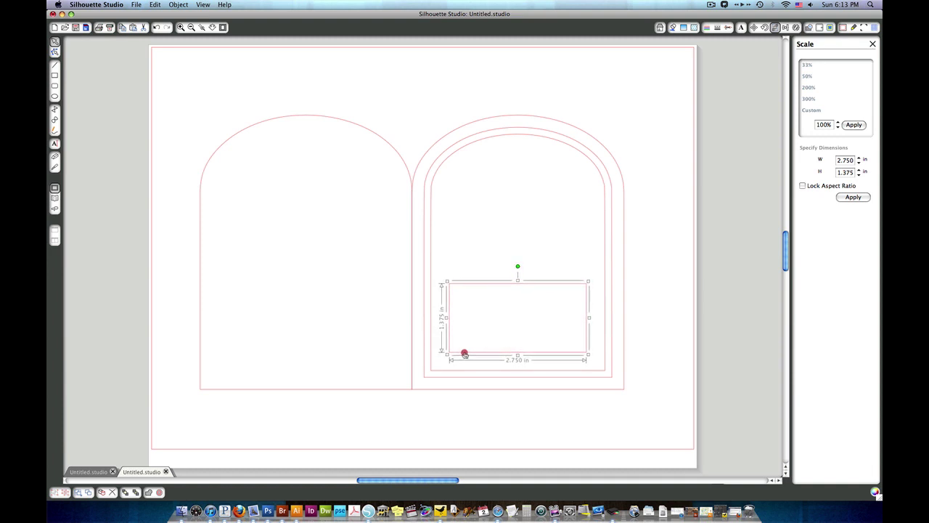
click(643, 320)
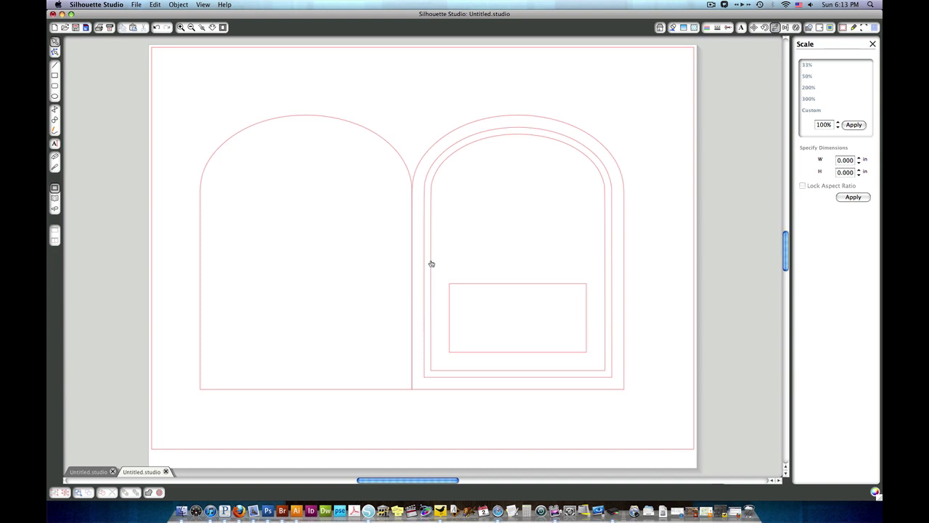
Step: Draw a large 5.320 × 3.040 in rectangle overlapping and extending past the right arch's bottom
click(54, 76)
mouse_move(645, 412)
mouse_down()
mouse_move(382, 252)
mouse_move(384, 259)
mouse_up()
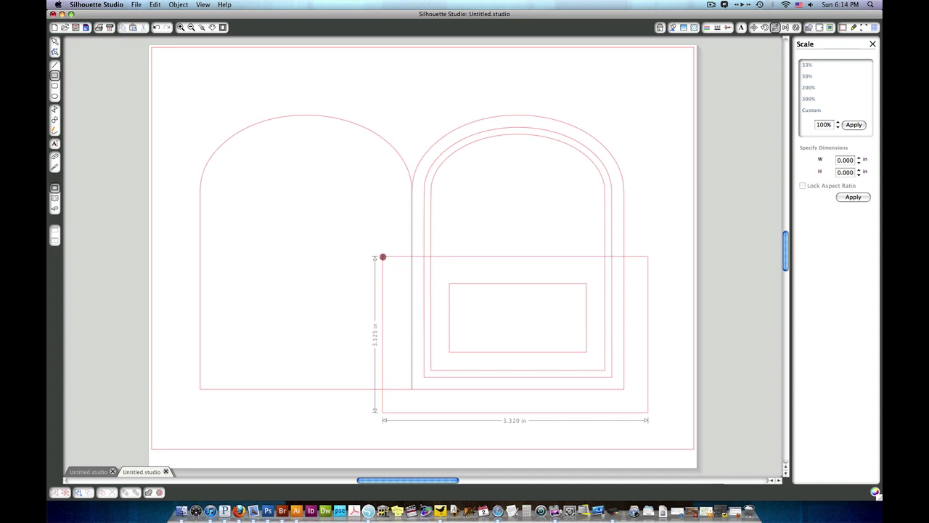
drag(384, 260, 382, 261)
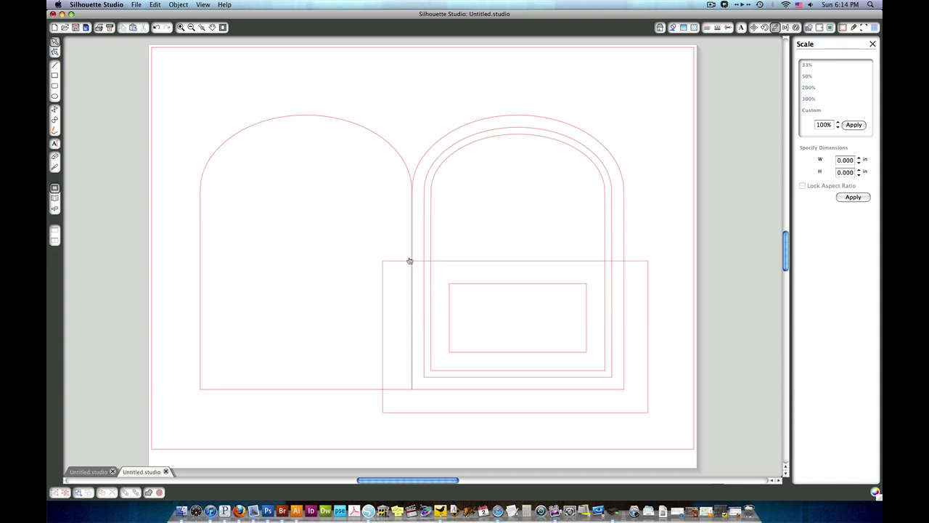
click(649, 272)
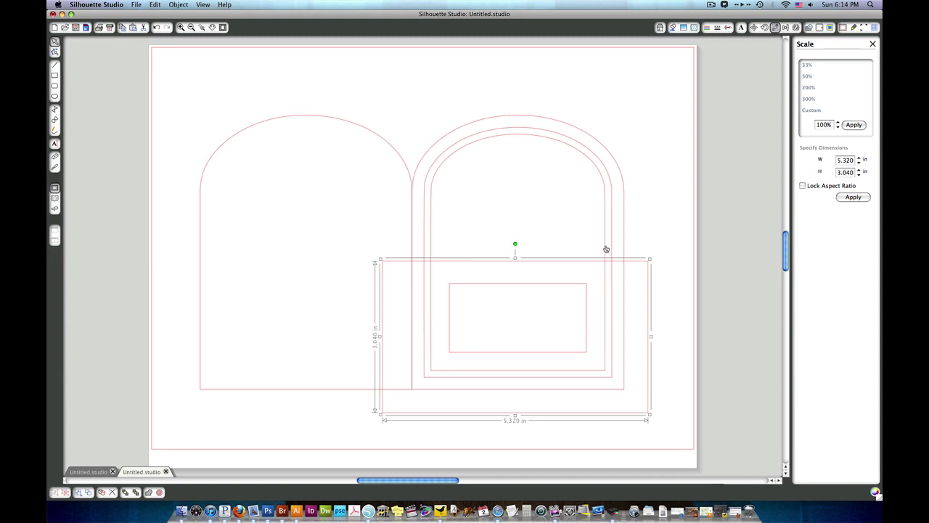
Step: Select the large rectangle together with the inner arch
shift+click(606, 249)
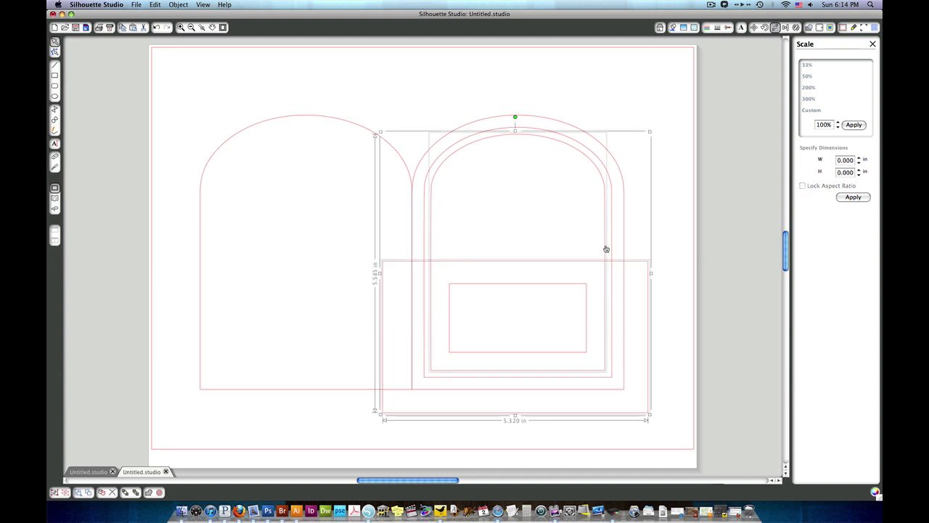
click(674, 244)
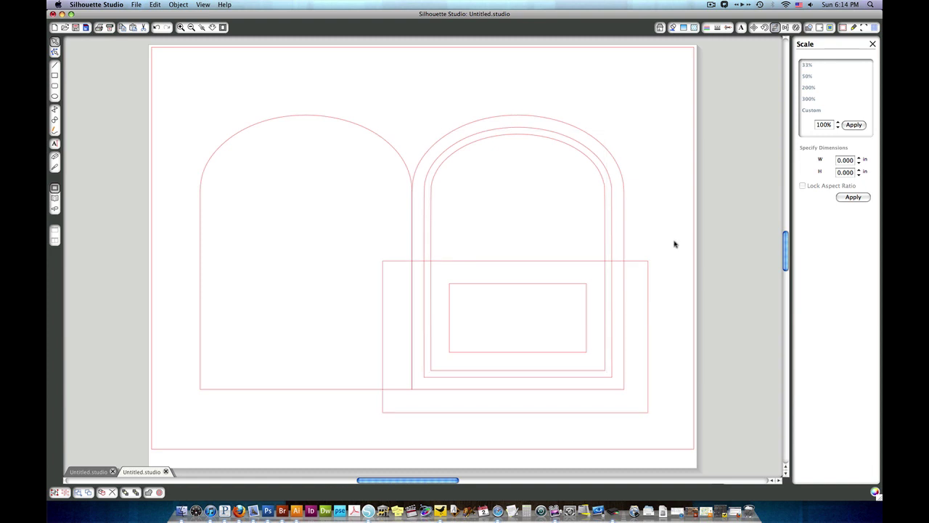
click(606, 242)
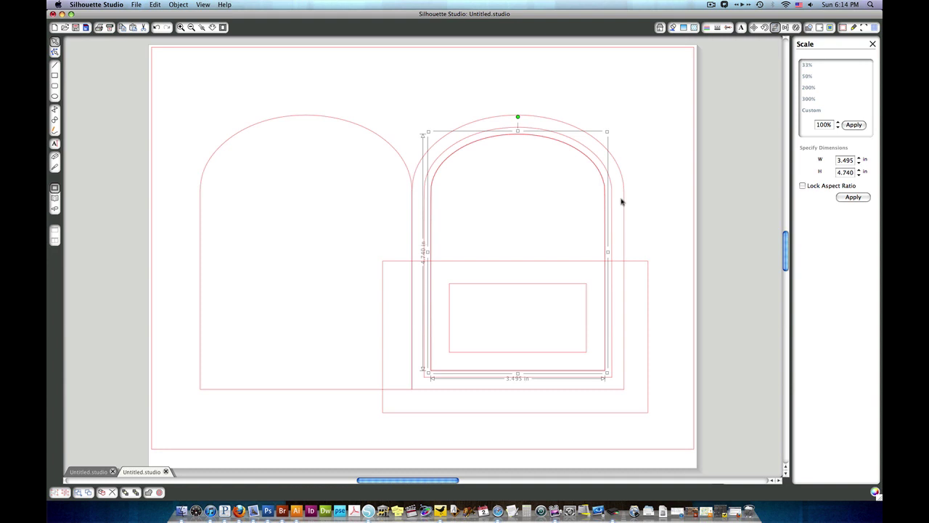
click(153, 6)
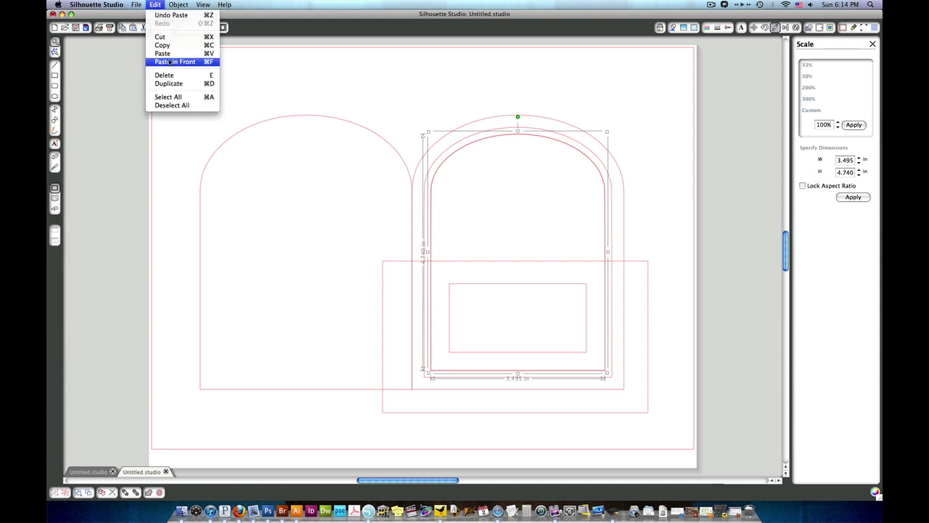
click(712, 146)
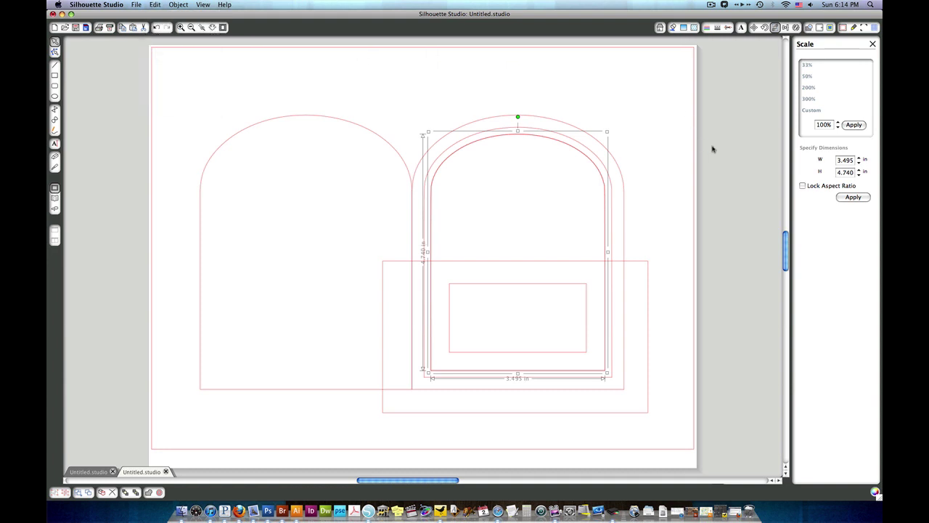
shift+click(648, 302)
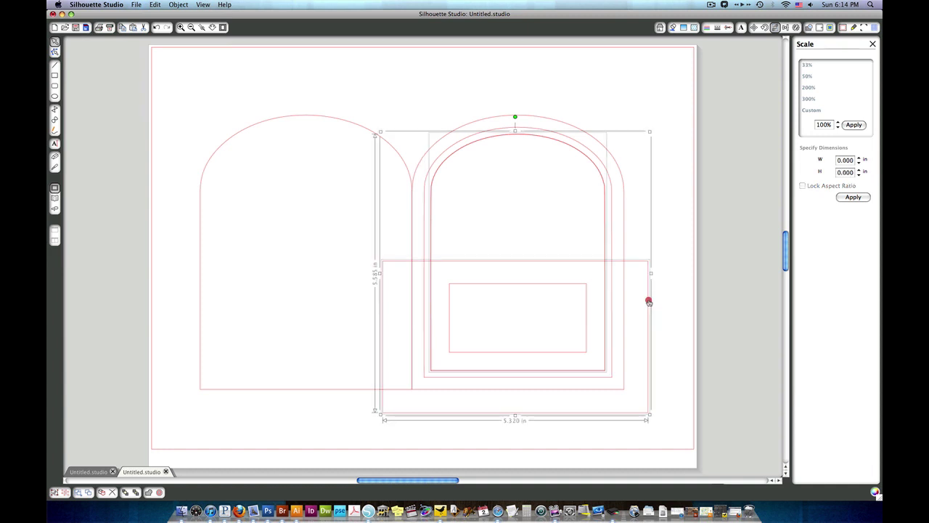
Step: Intersect the large rectangle with the inner arch to leave a bottom panel
click(809, 28)
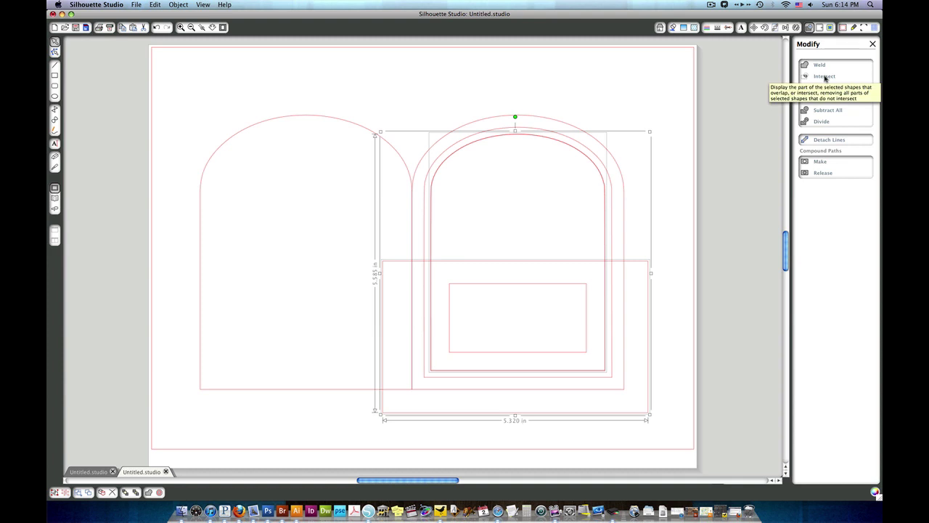
click(825, 77)
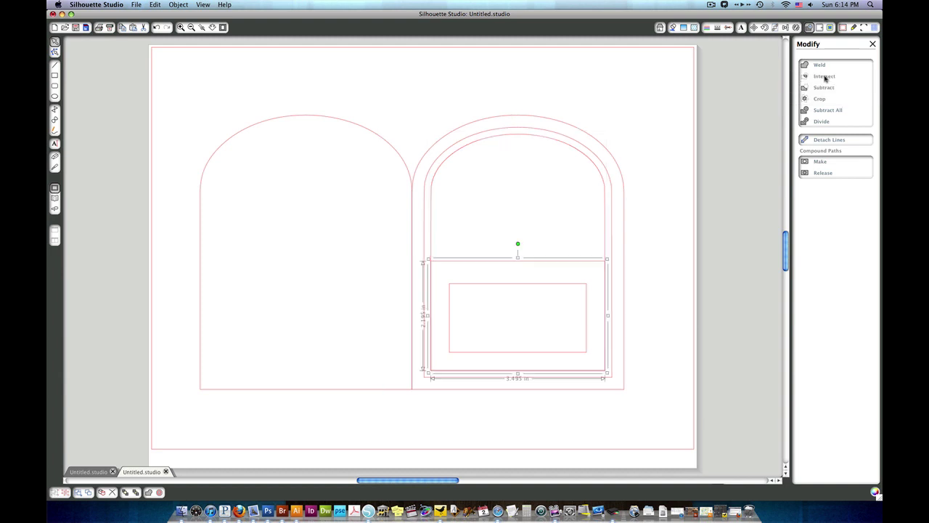
click(667, 285)
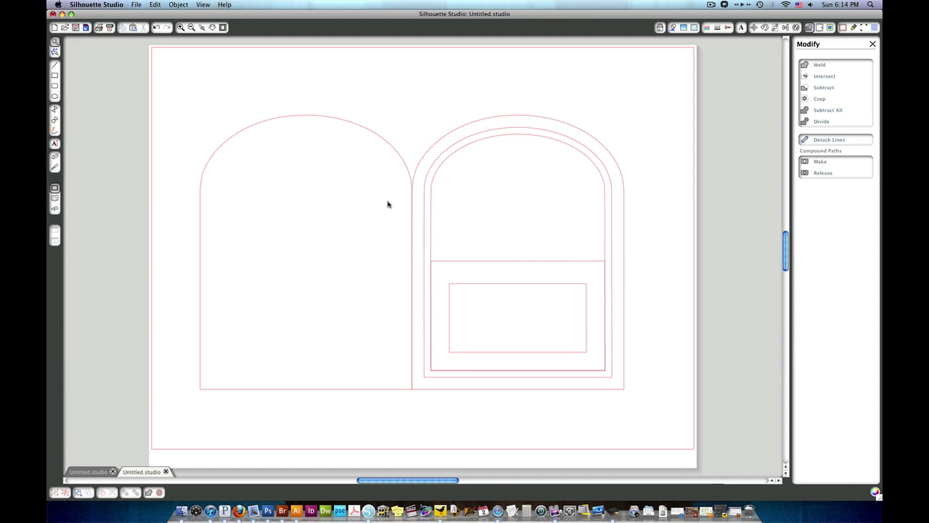
Step: Delete the 2.750 × 1.375 in rectangle and weld the left and right arches together
click(450, 286)
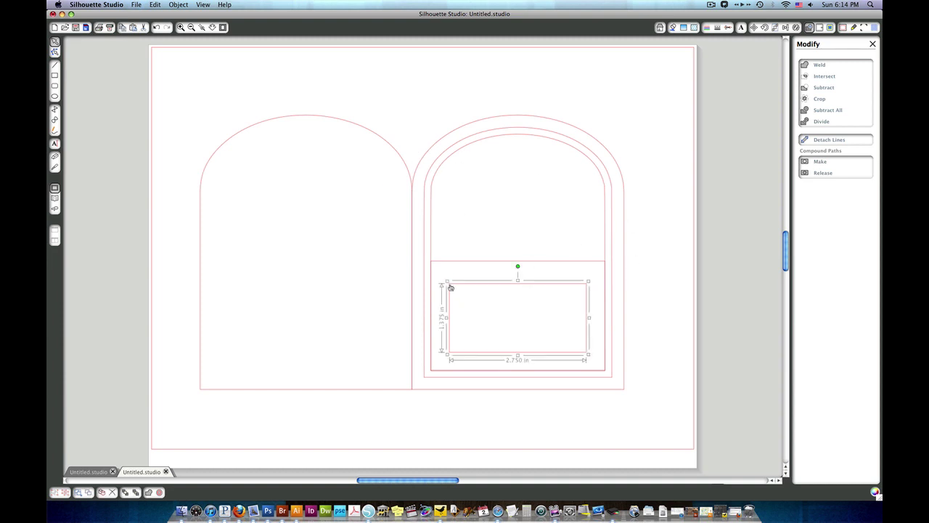
key(Delete)
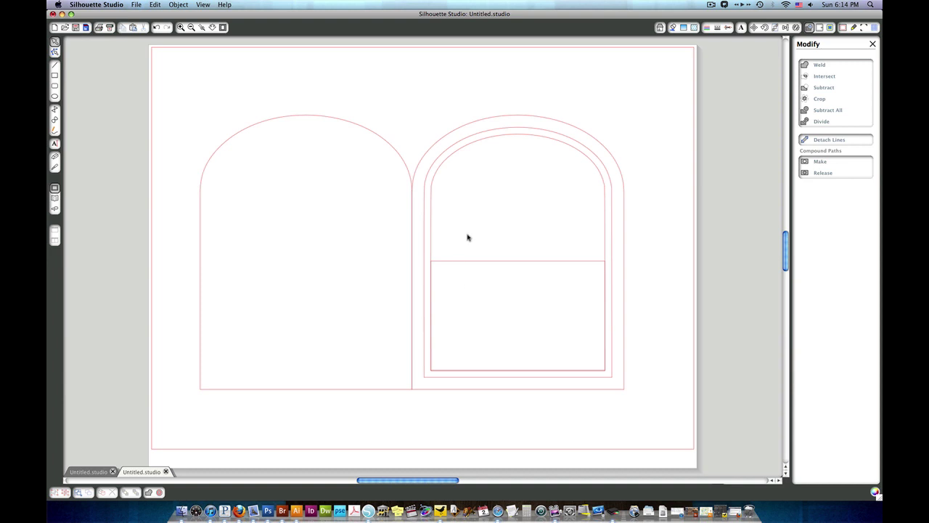
click(448, 136)
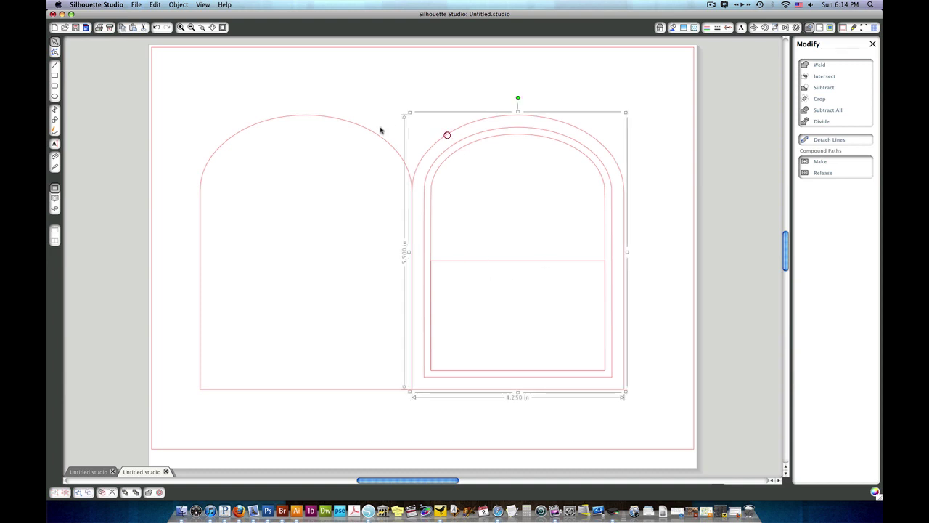
shift+click(353, 125)
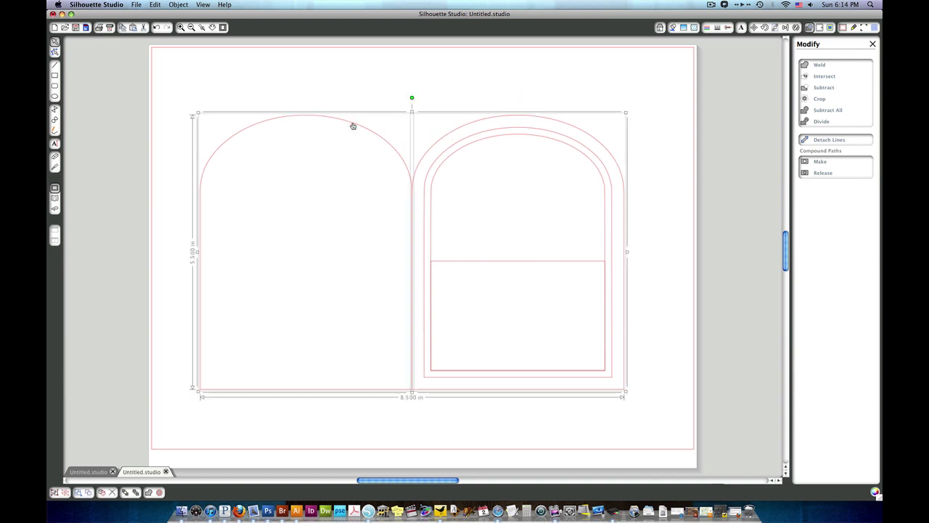
click(820, 66)
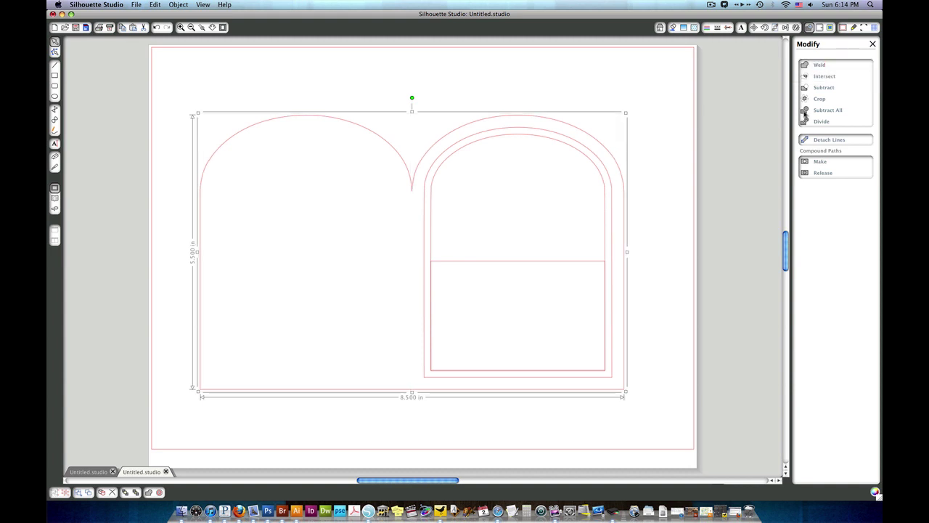
click(654, 221)
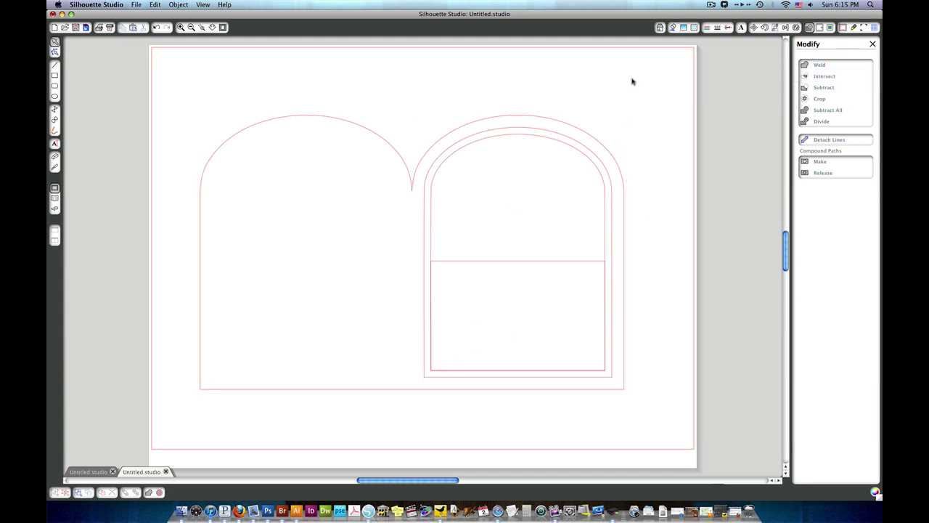
Step: Move the inner arch layers and bottom panel right of the page, and show the carrier-sheet page settings
mouse_move(645, 119)
mouse_down()
mouse_move(417, 394)
mouse_move(776, 369)
mouse_up()
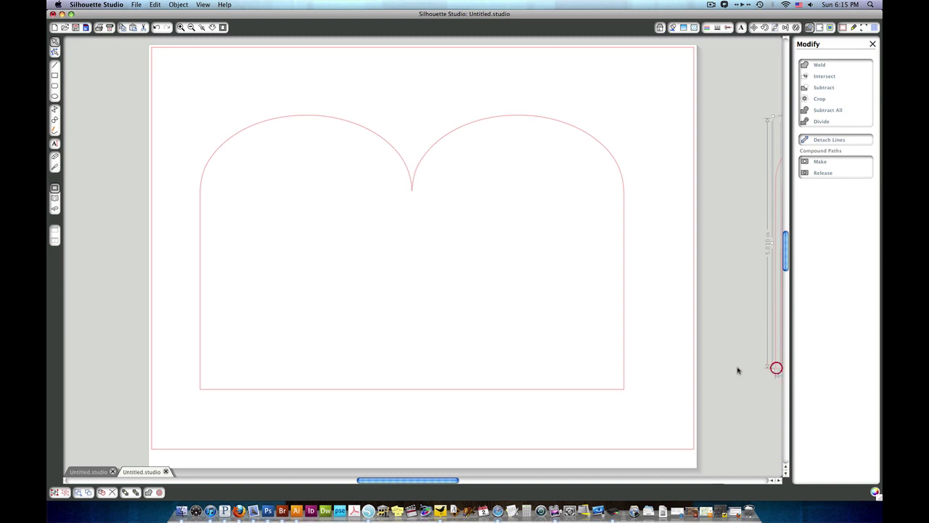
click(734, 374)
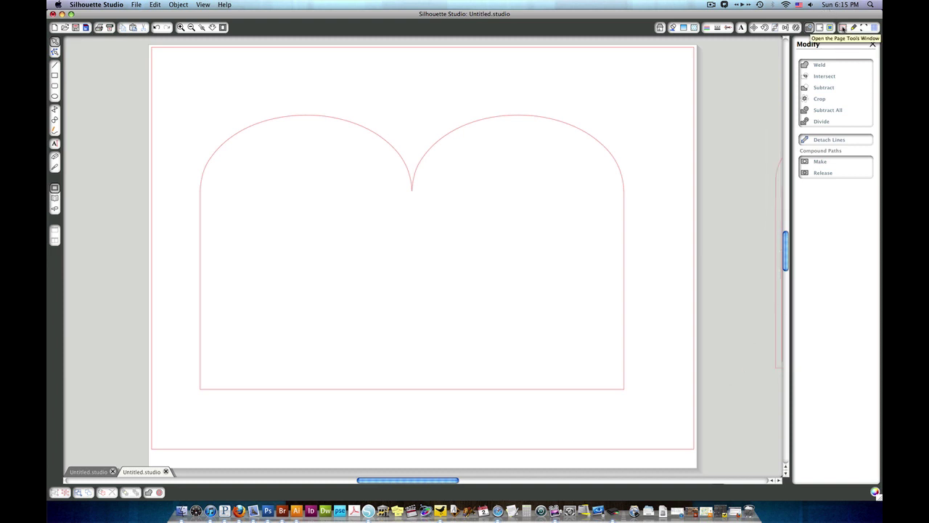
click(842, 28)
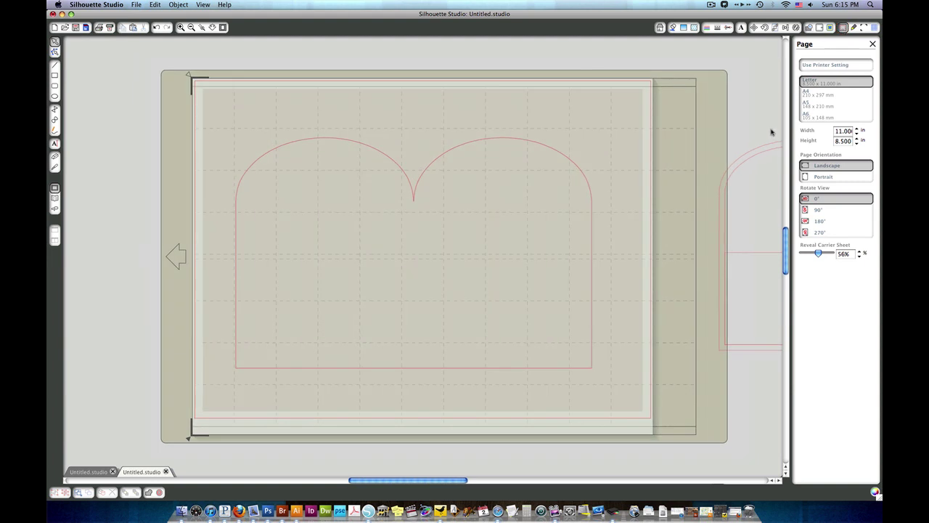
scroll(661, 265, right, 5)
scroll(659, 265, right, 3)
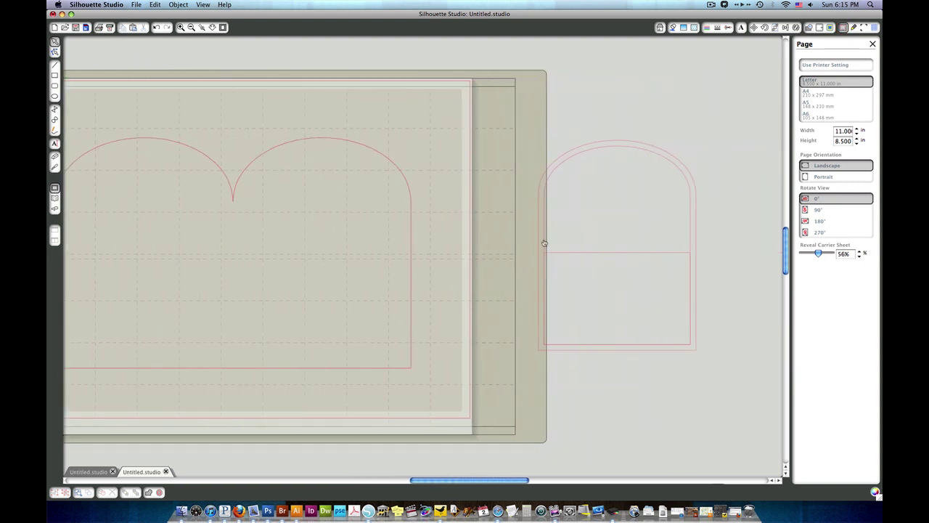
Step: Shift the set-aside arch pieces further right so they clear the cutting mat
click(567, 290)
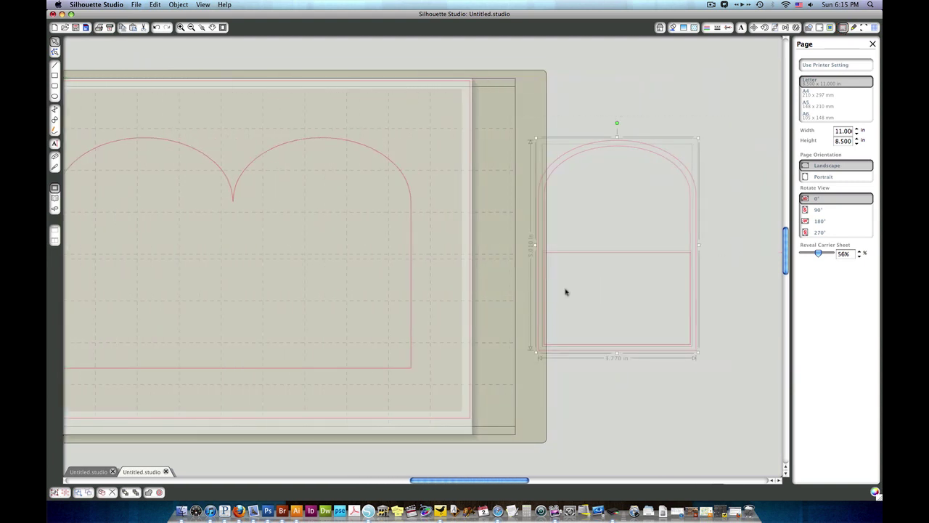
drag(537, 239, 602, 238)
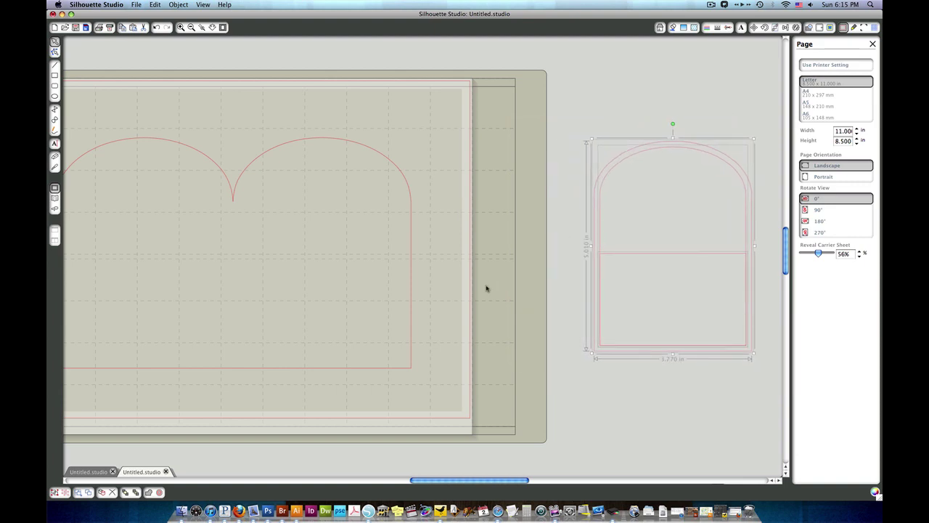
click(556, 293)
scroll(578, 254, left, 2)
scroll(579, 252, left, 3)
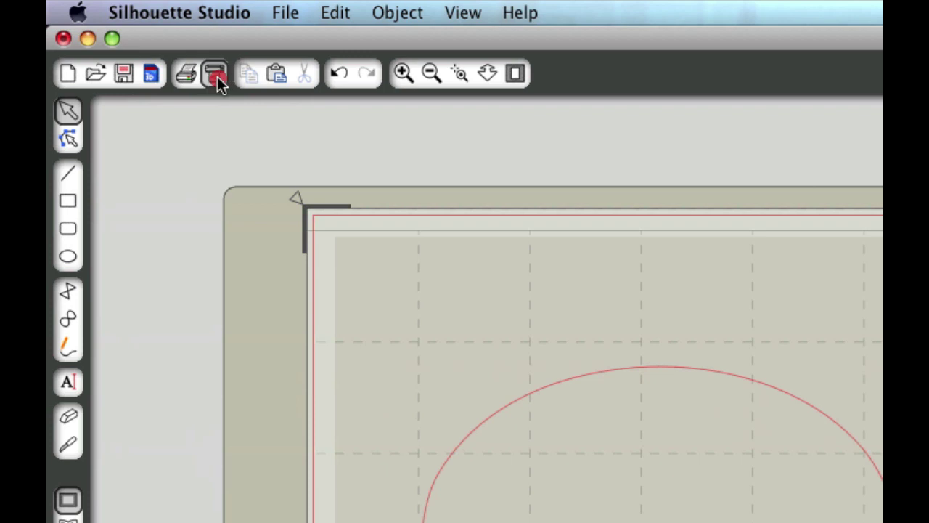
Step: In the Send to Silhouette panel, move the welded double-arch base down off the mat
click(217, 76)
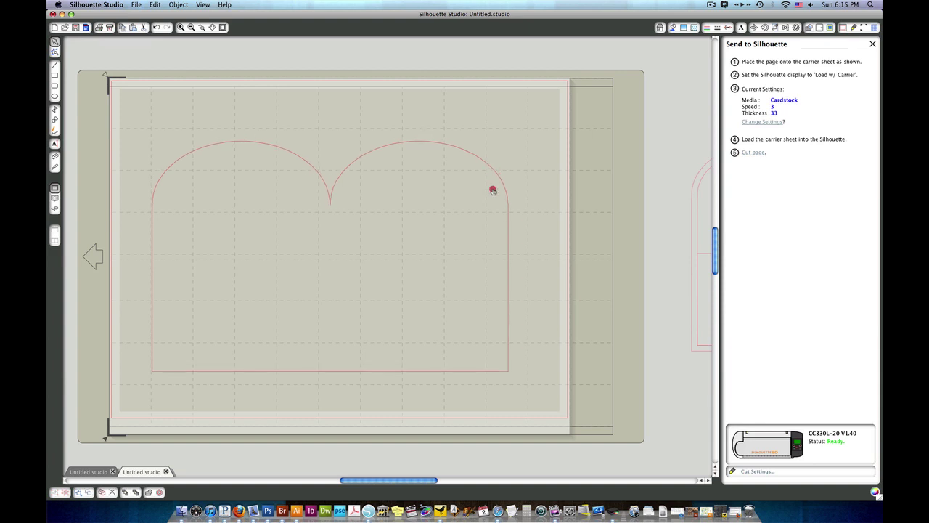
drag(493, 168, 494, 462)
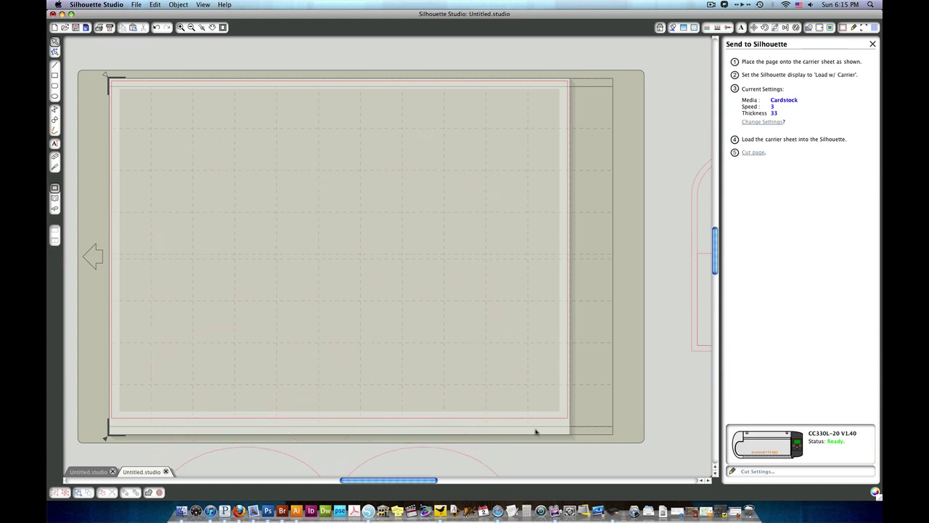
scroll(520, 377, right, 5)
scroll(528, 378, right, 2)
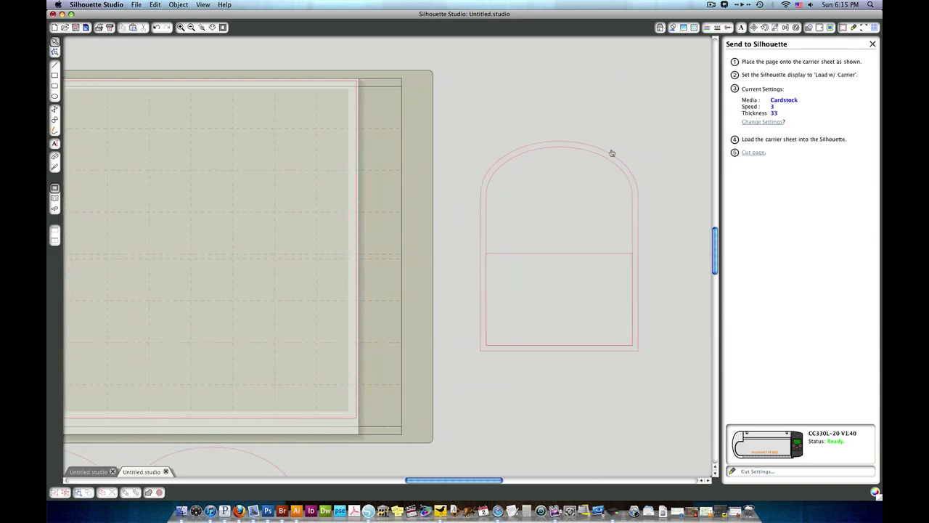
Step: Arrange the large arch, smaller arch and bottom panel together near the top of the mat
mouse_move(612, 154)
mouse_down()
mouse_move(361, 154)
mouse_move(276, 197)
mouse_up()
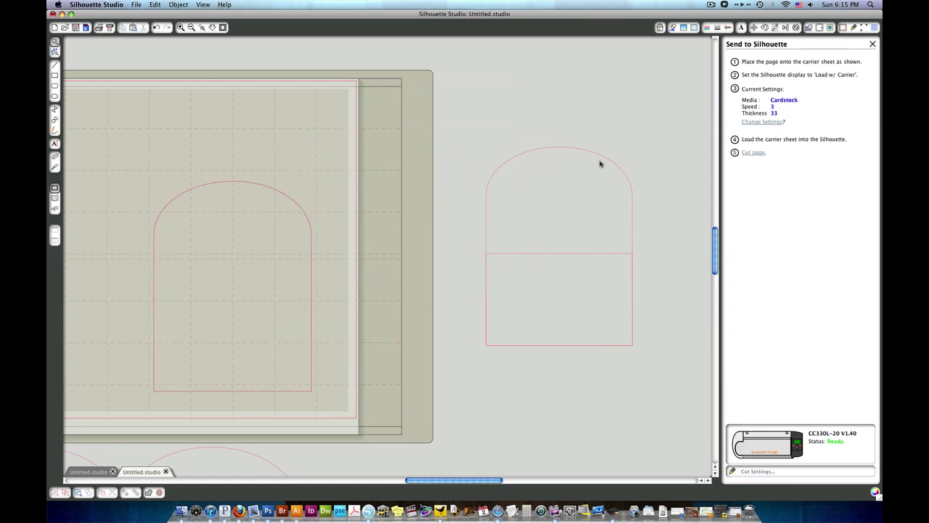
mouse_move(617, 170)
mouse_down()
mouse_move(195, 213)
mouse_move(172, 239)
mouse_up()
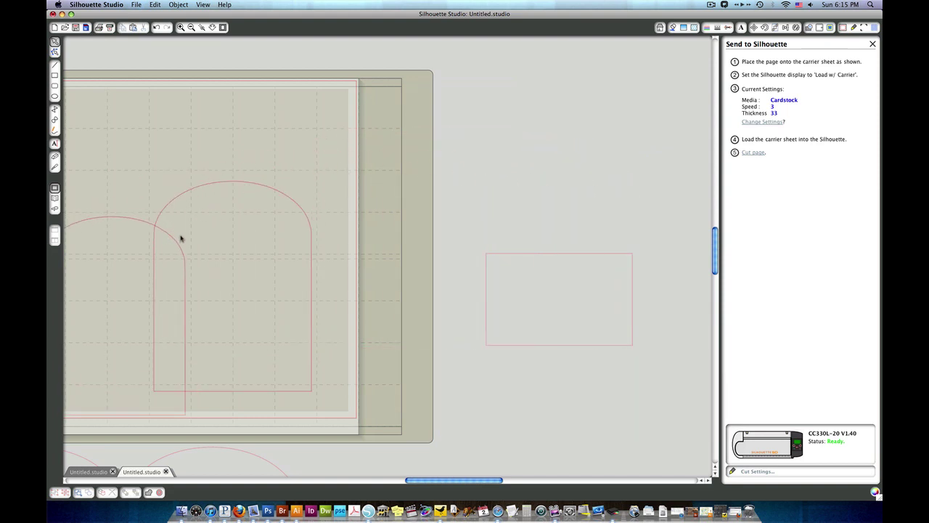
mouse_move(577, 255)
mouse_down()
mouse_move(323, 138)
mouse_move(225, 153)
mouse_up()
scroll(224, 153, left, 3)
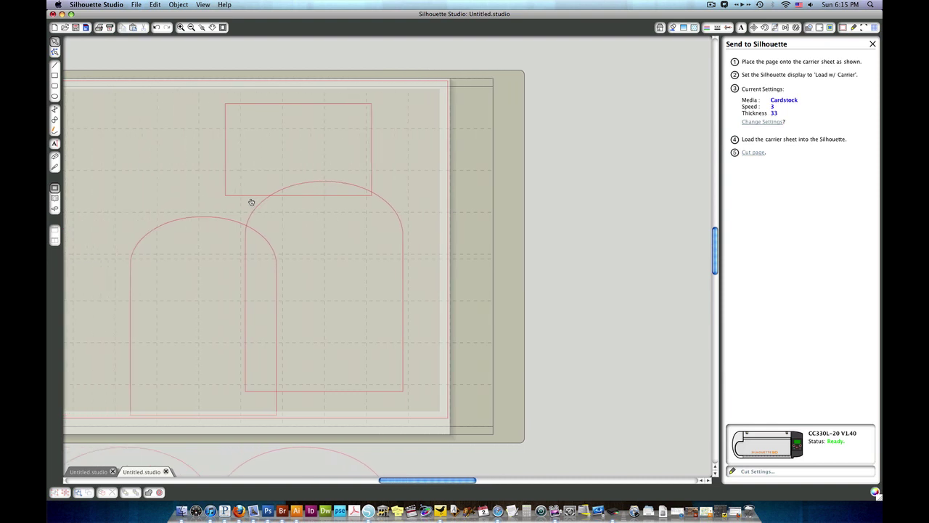
scroll(251, 201, left, 3)
scroll(315, 205, left, 2)
drag(394, 220, 290, 197)
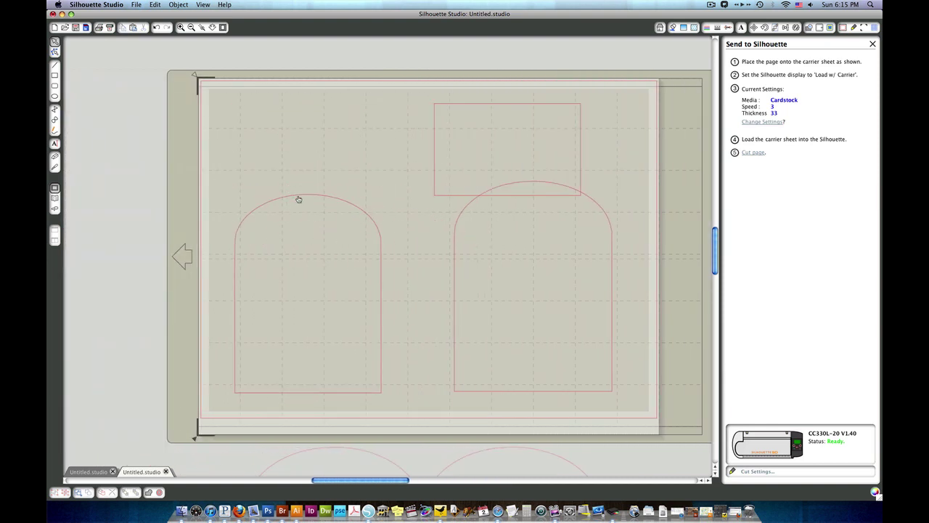
drag(437, 186, 340, 175)
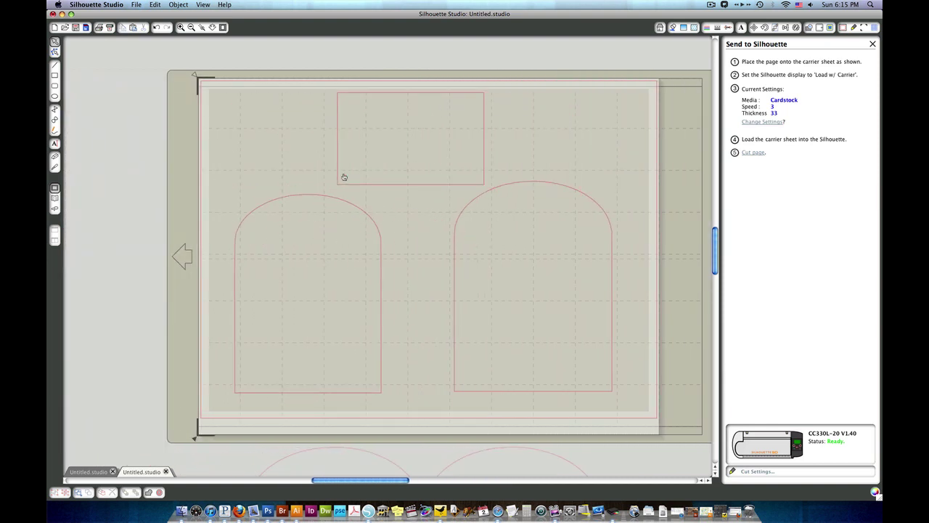